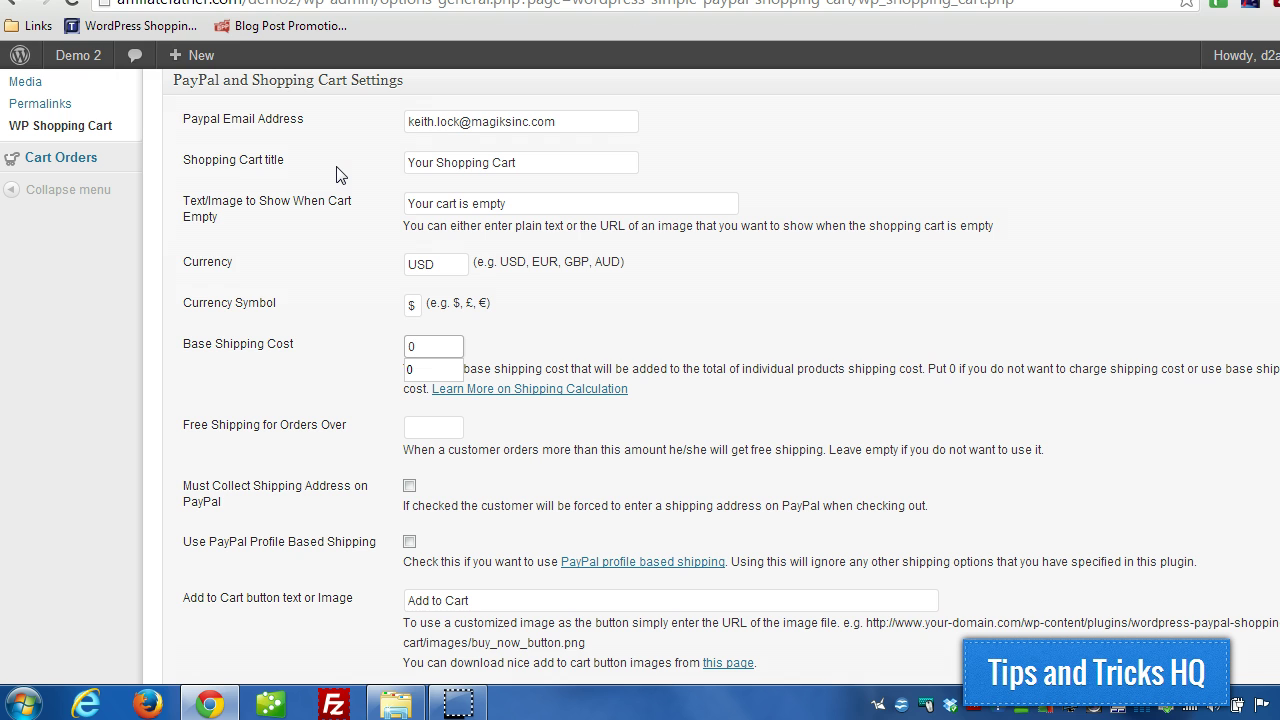
# Change the Base Shipping Cost field from 0 to 5.
pyautogui.scroll(3, 329, 268)
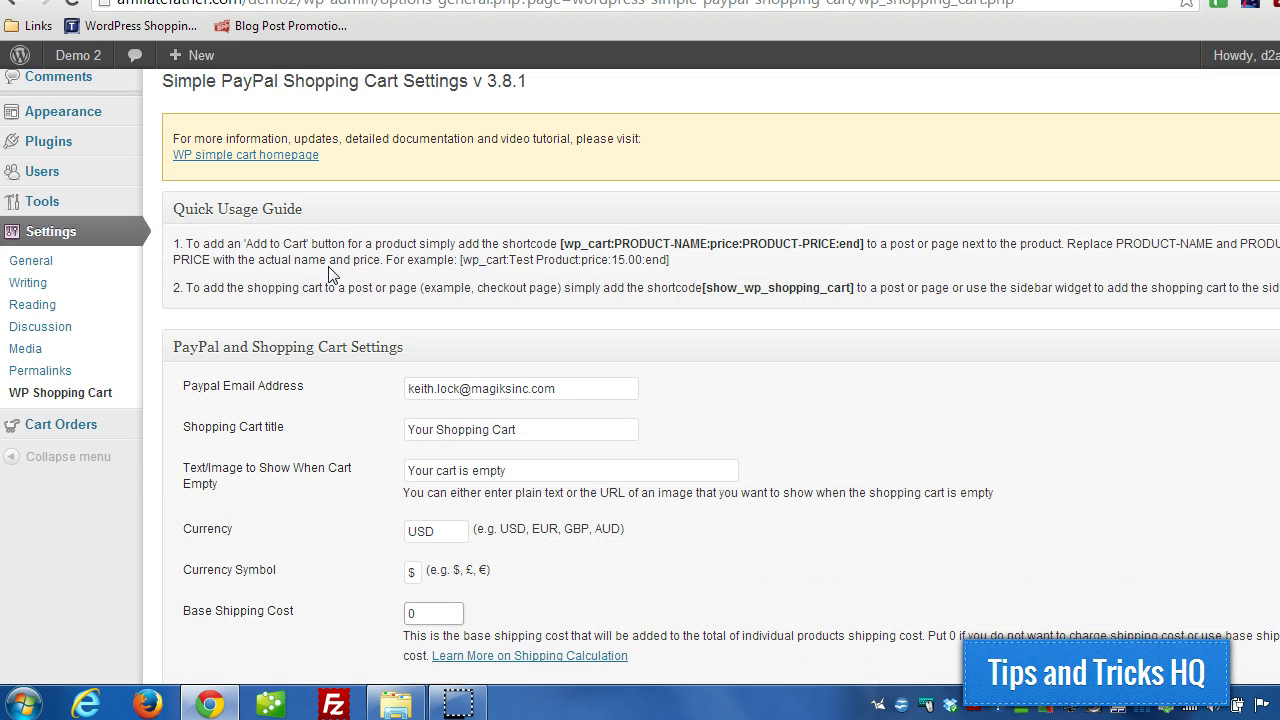
pyautogui.scroll(-2, 329, 268)
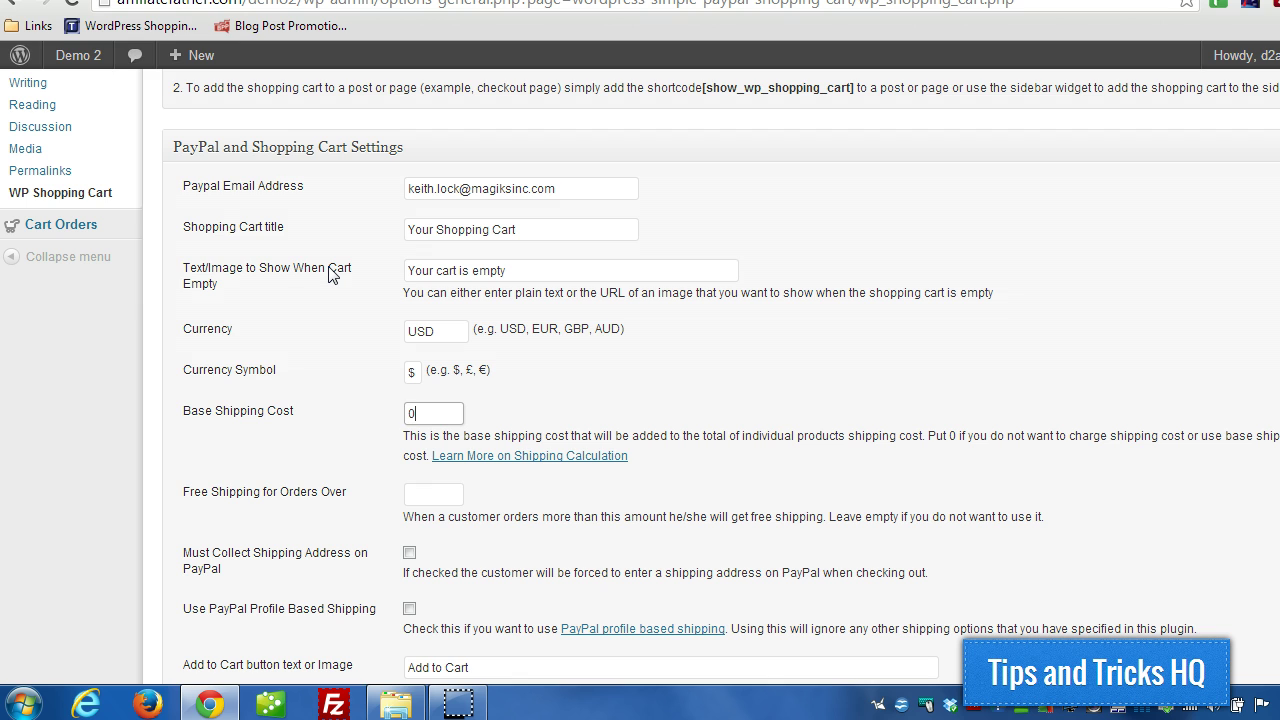
pyautogui.scroll(1, 329, 270)
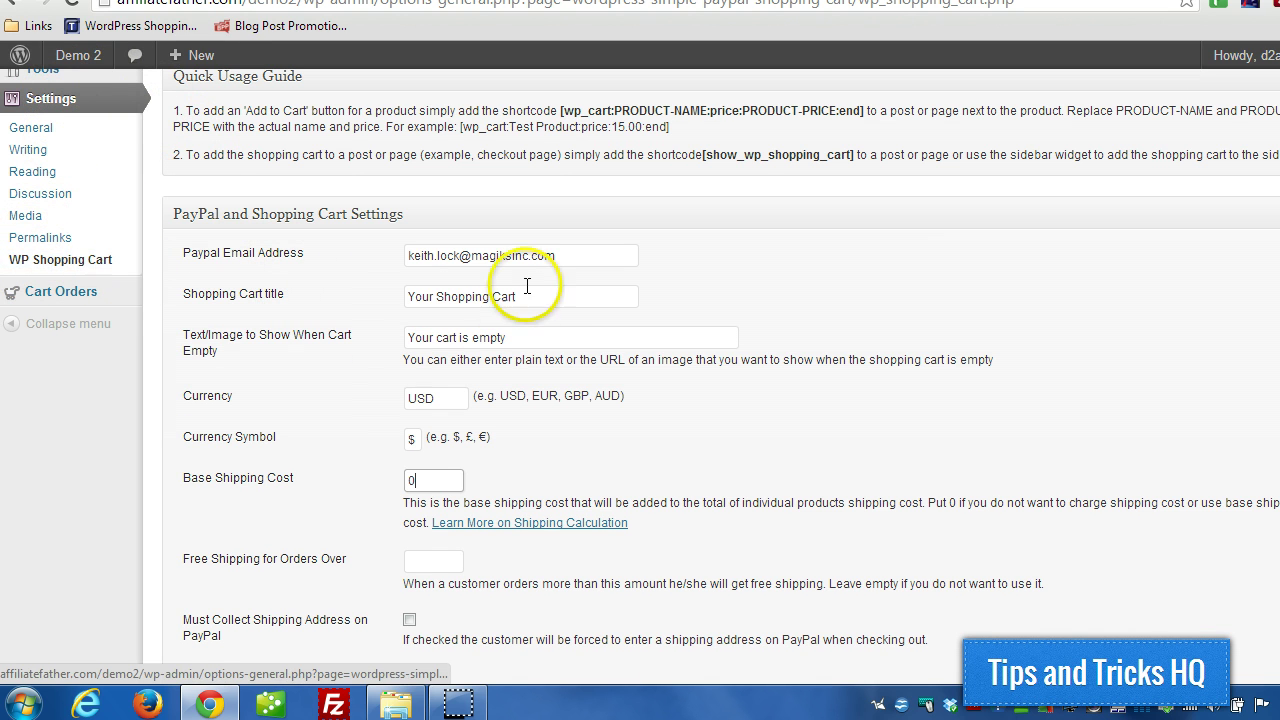
pyautogui.scroll(-2, 527, 286)
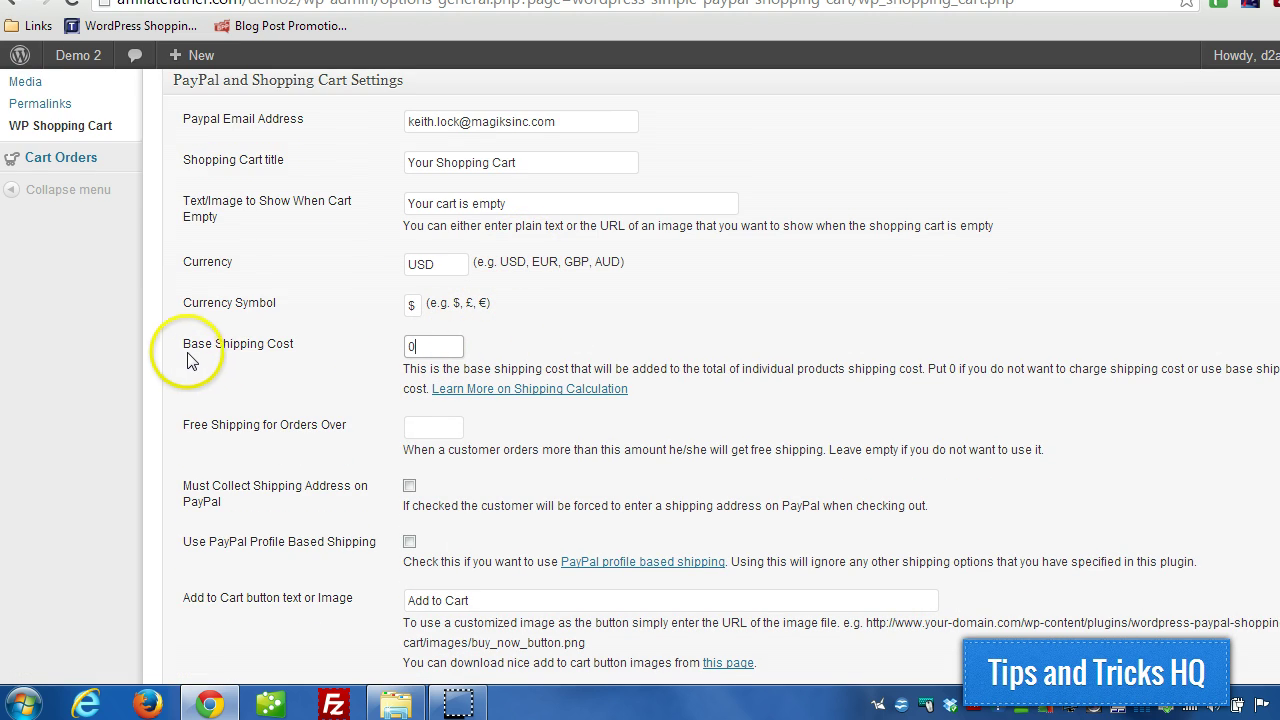
pyautogui.moveTo(184, 346); pyautogui.dragTo(321, 341)
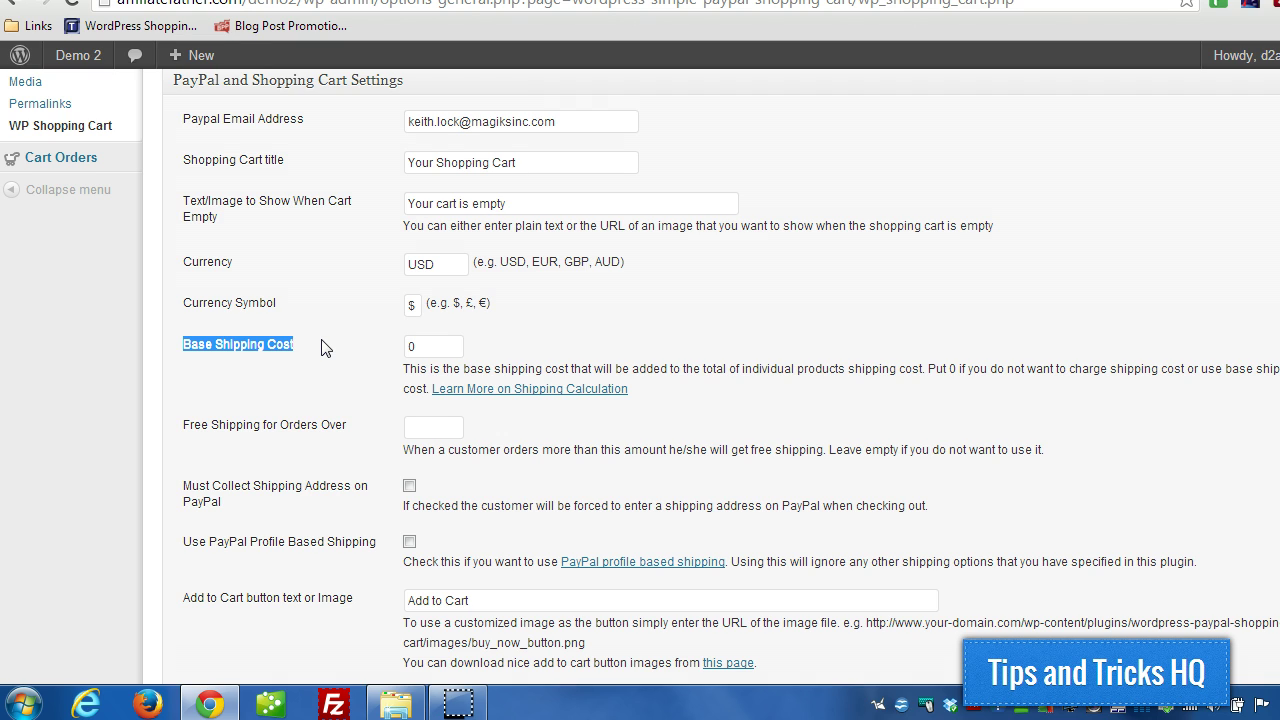
pyautogui.doubleClick(410, 346)
pyautogui.write('5')
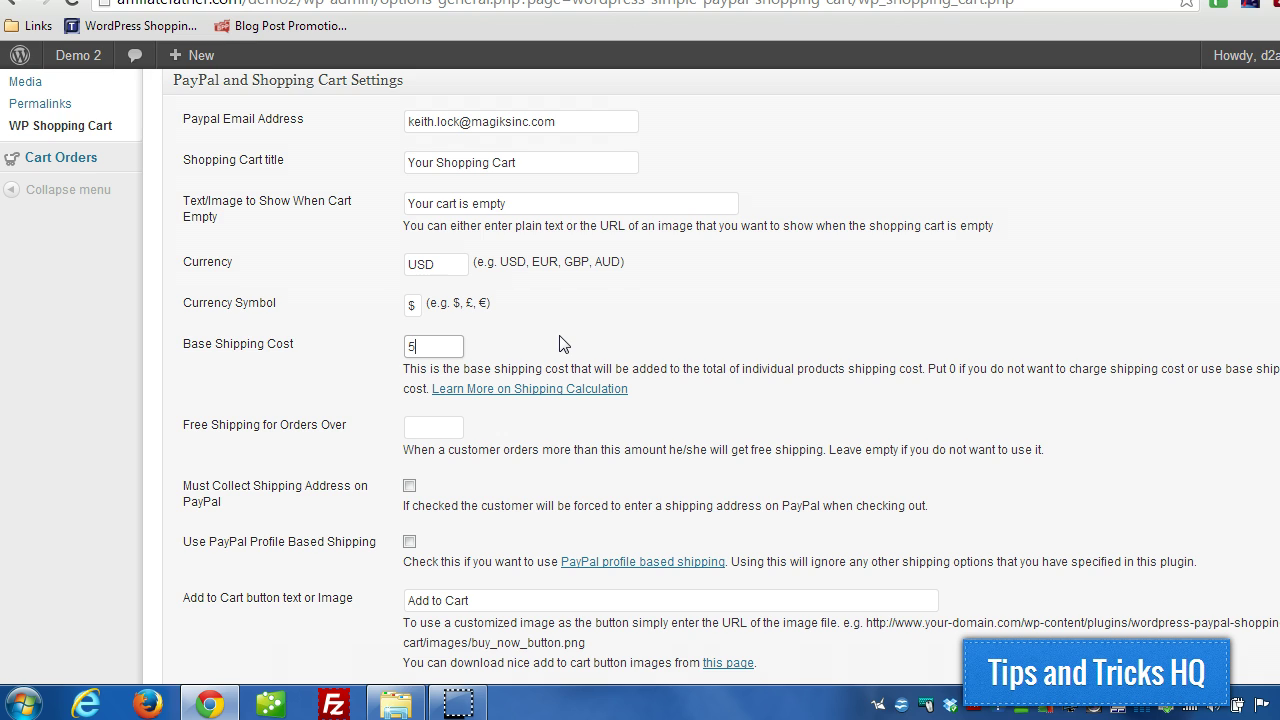
pyautogui.click(418, 347)
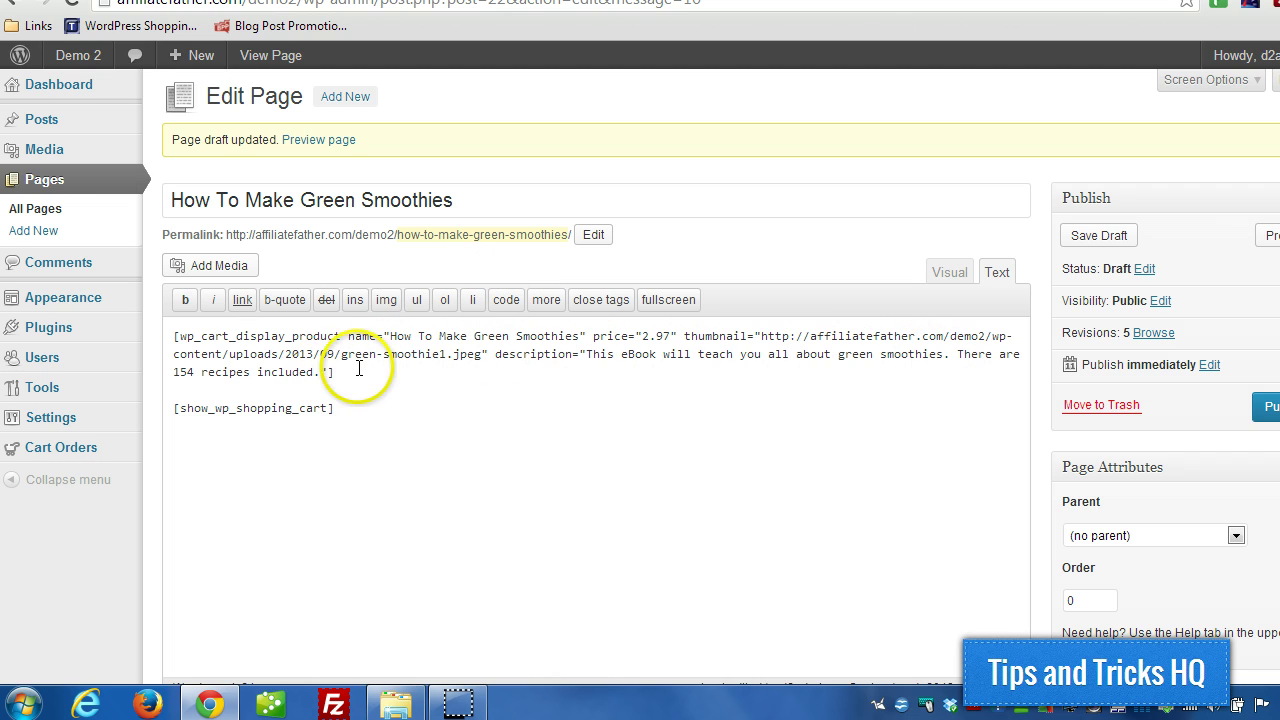
# Add shipping="0.0001" to the wp_cart_display_product shortcode and save the draft.
pyautogui.click(329, 371)
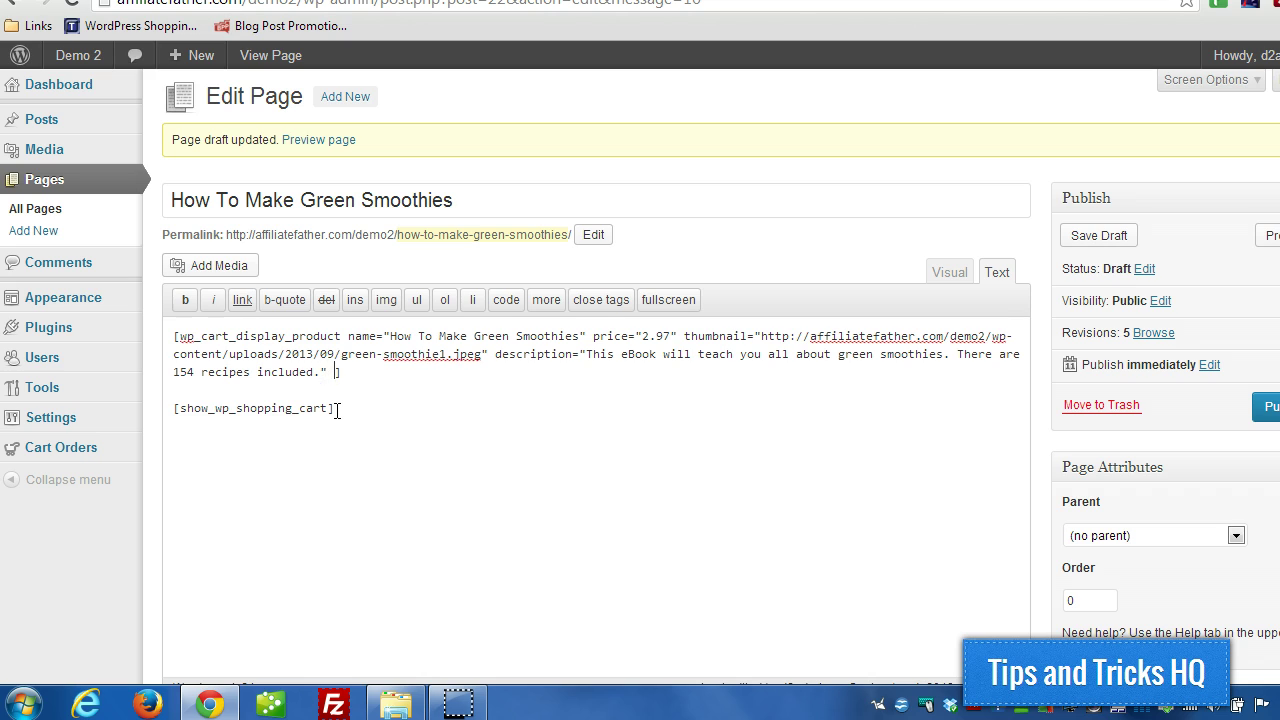
pyautogui.write('shipping=""')
pyautogui.click(394, 383)
pyautogui.click(406, 372)
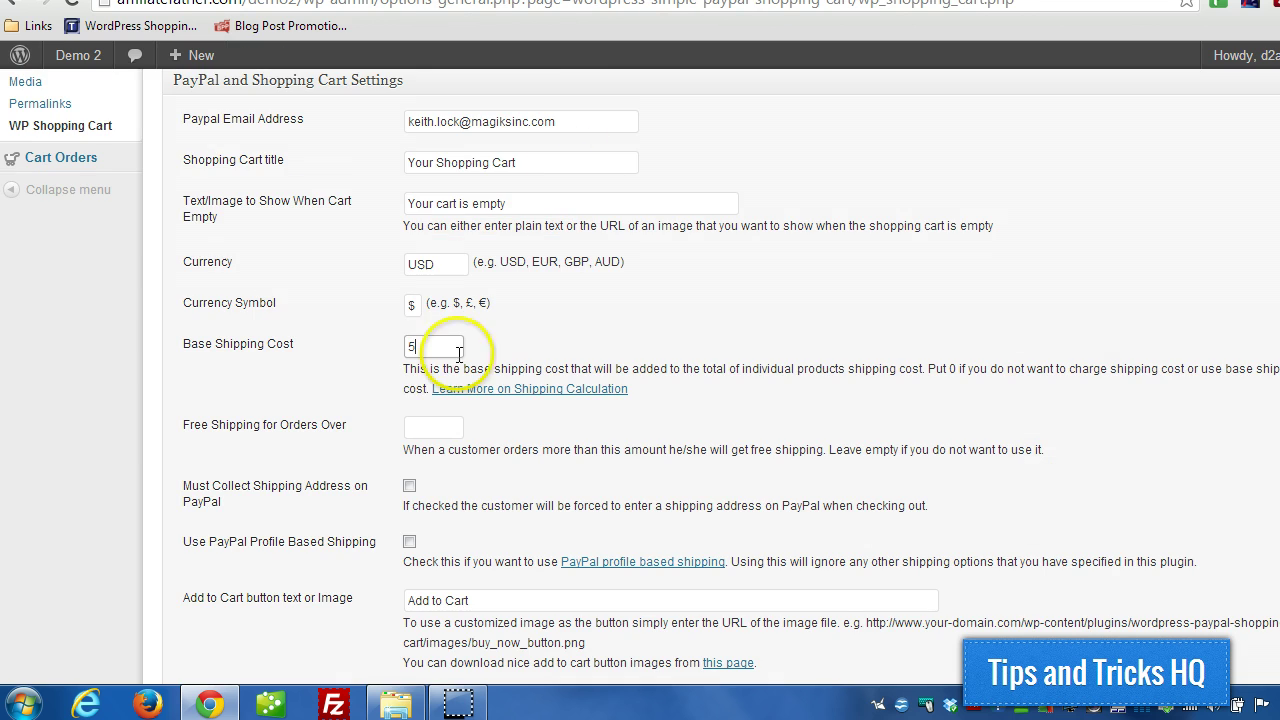
pyautogui.moveTo(466, 343); pyautogui.dragTo(389, 343)
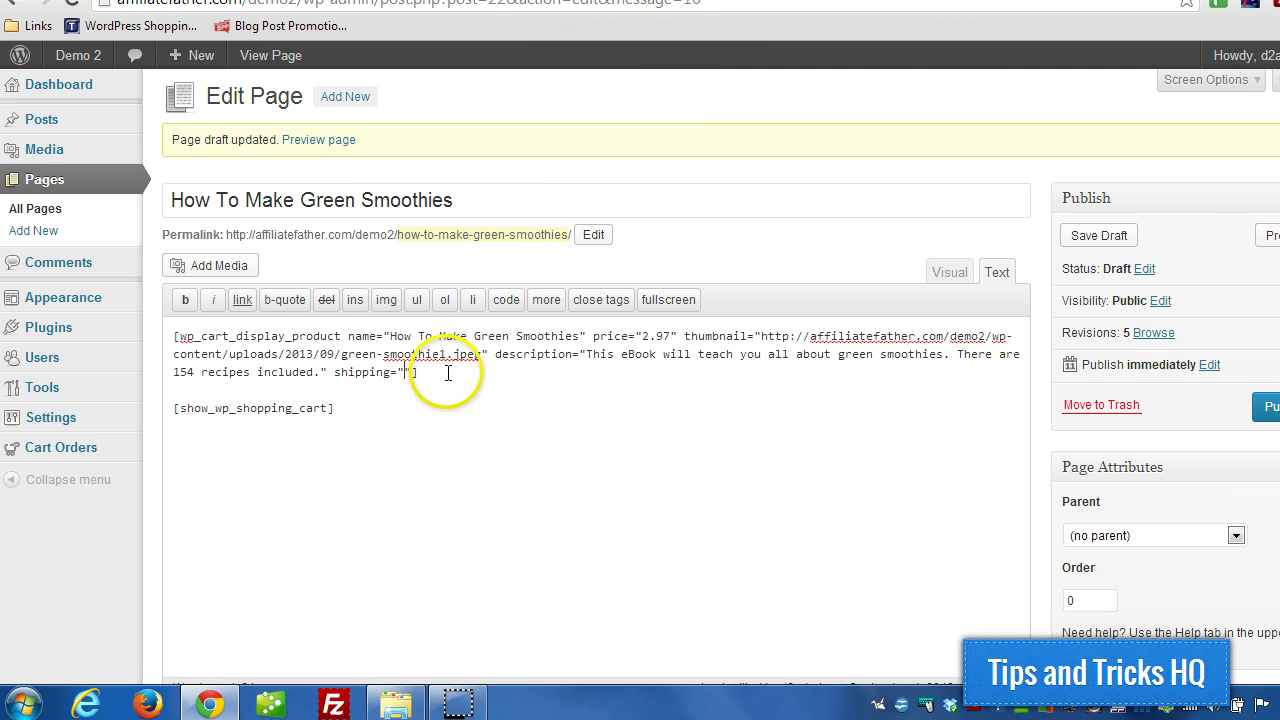
pyautogui.write('.0001')
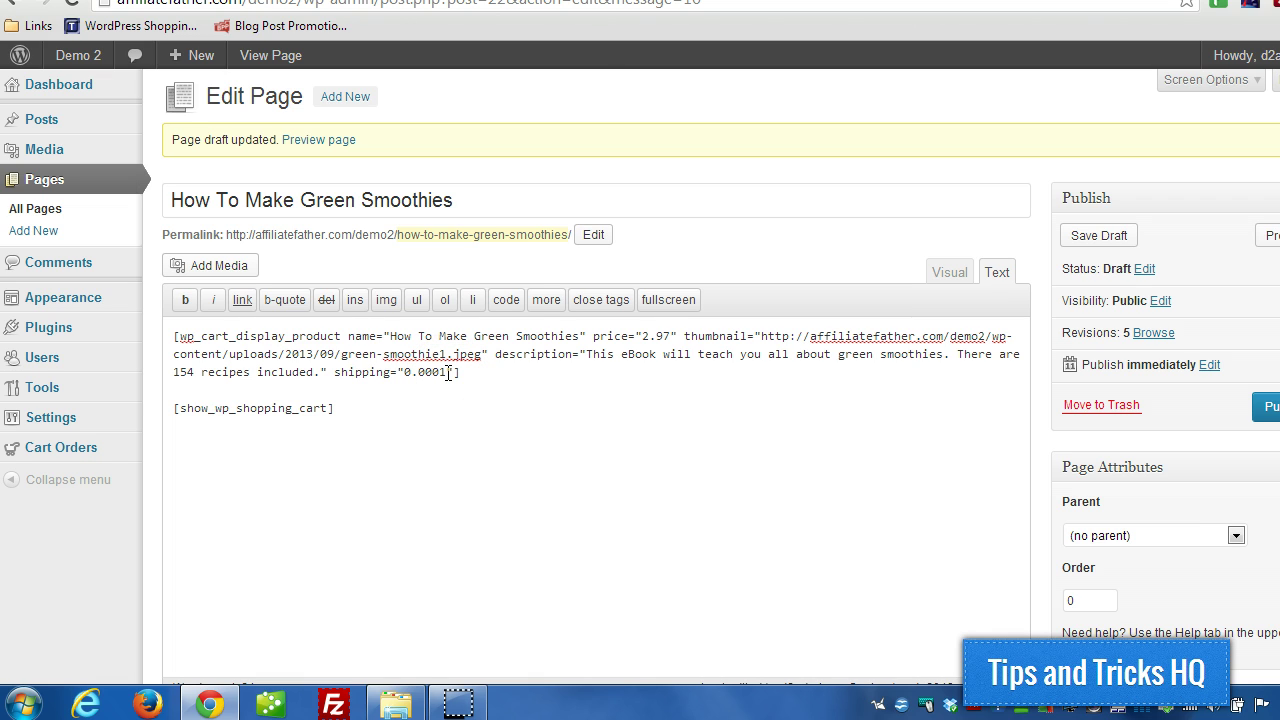
pyautogui.click(405, 372)
pyautogui.moveTo(405, 372); pyautogui.dragTo(448, 372)
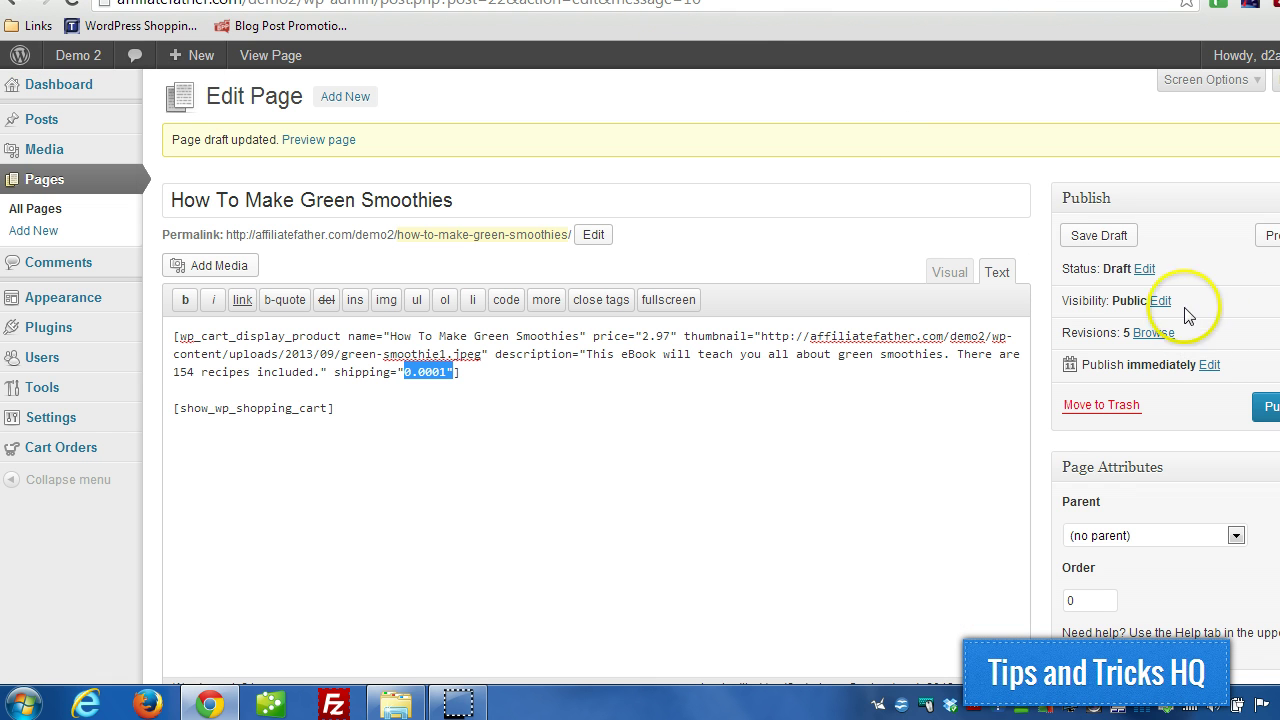
pyautogui.click(1092, 236)
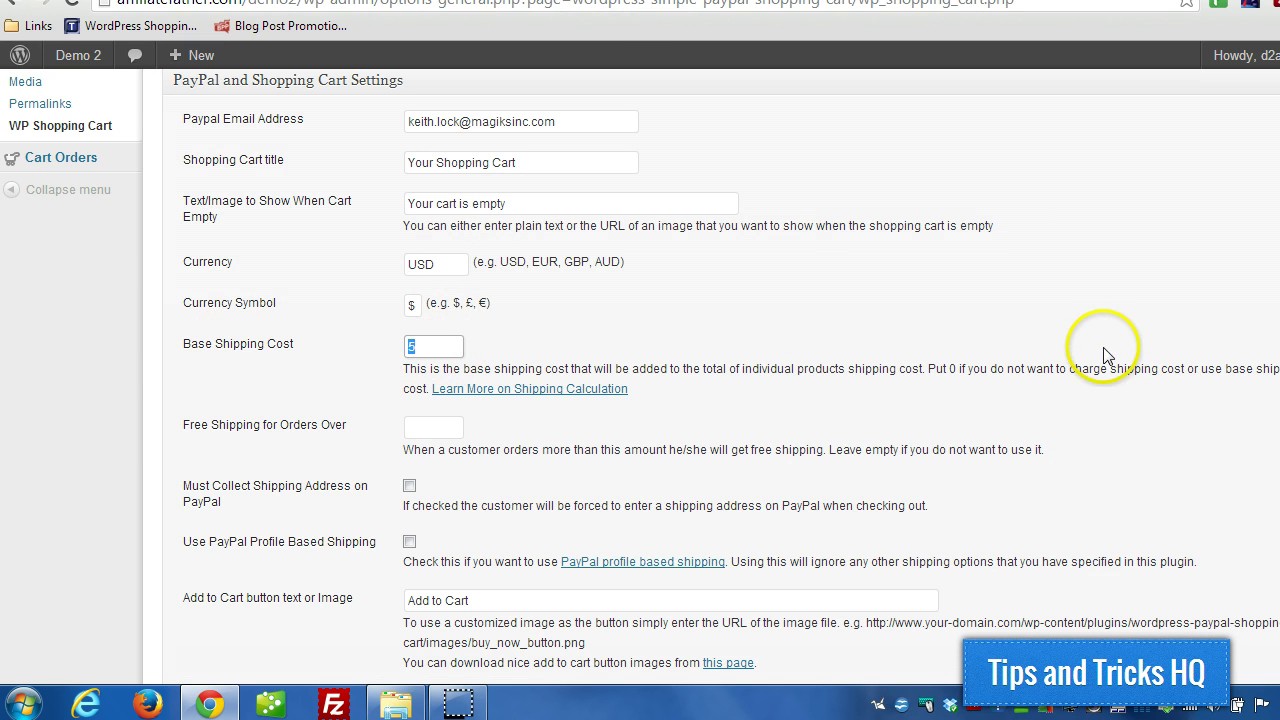
# Save the cart settings with Update Options and reload the Green Smoothies preview.
pyautogui.scroll(-12, 1106, 350)
pyautogui.scroll(-2, 1106, 358)
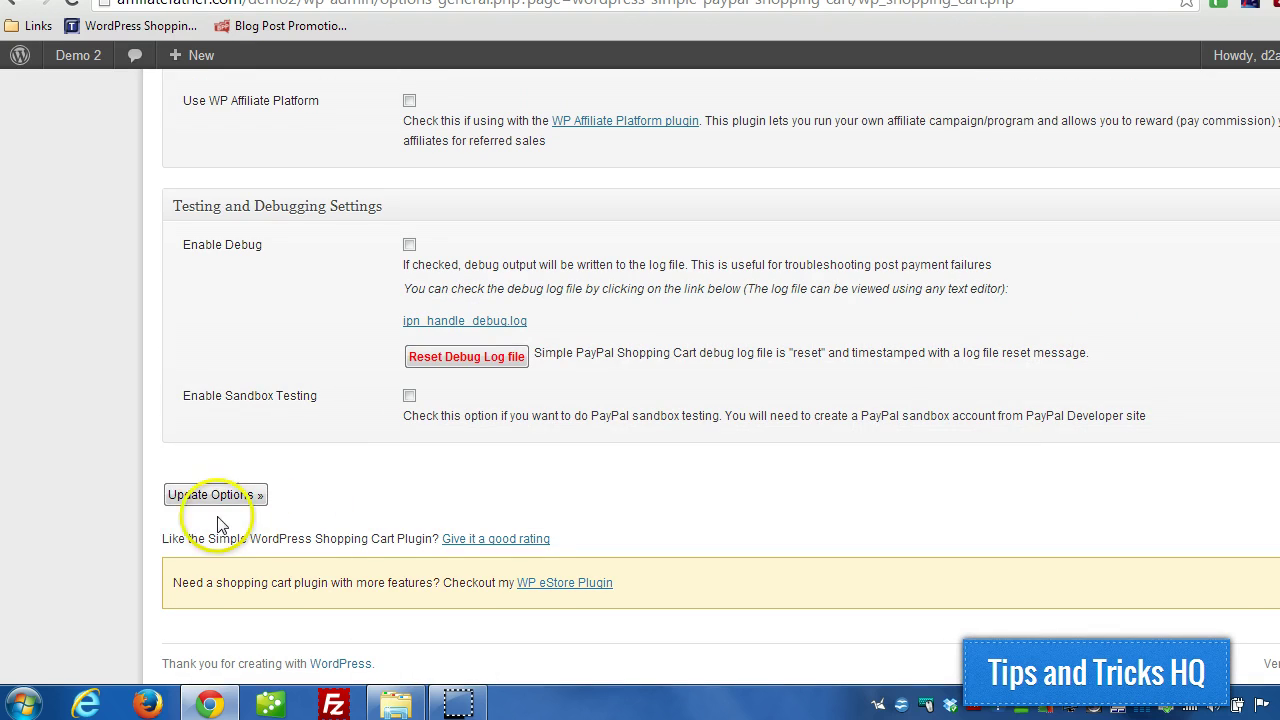
pyautogui.click(180, 494)
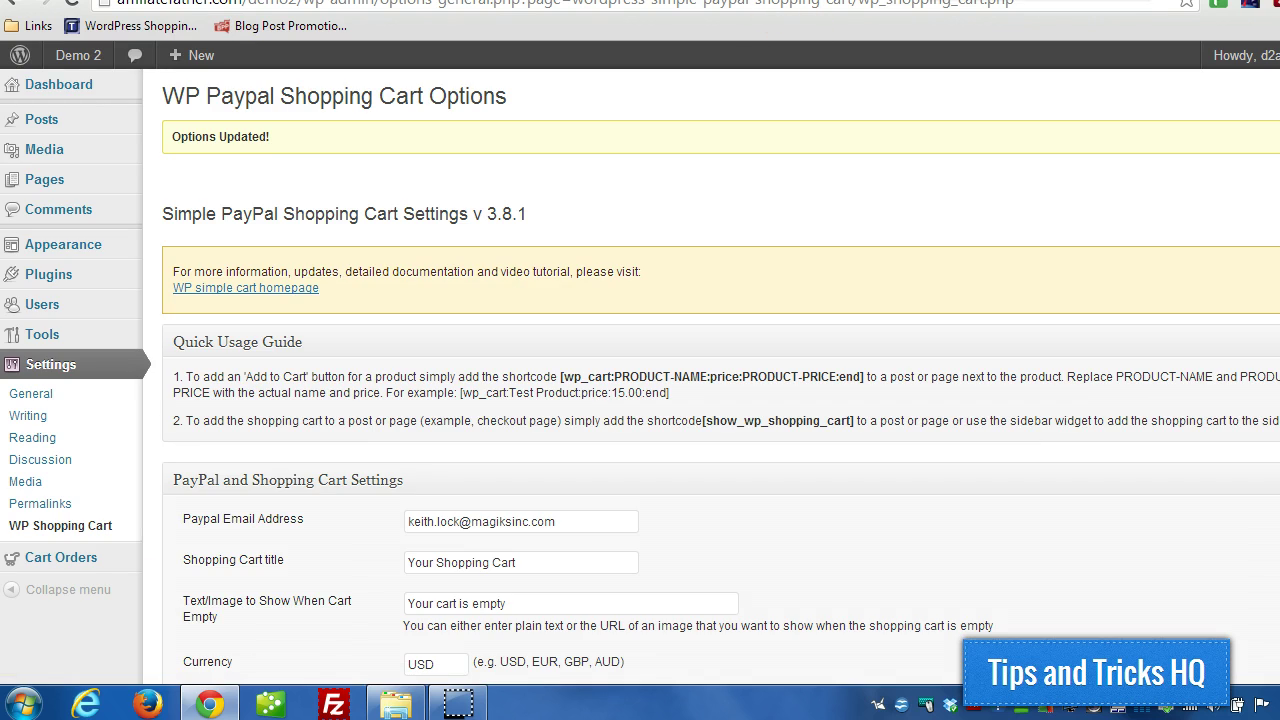
pyautogui.hotkey('ctrl', 'Tab')
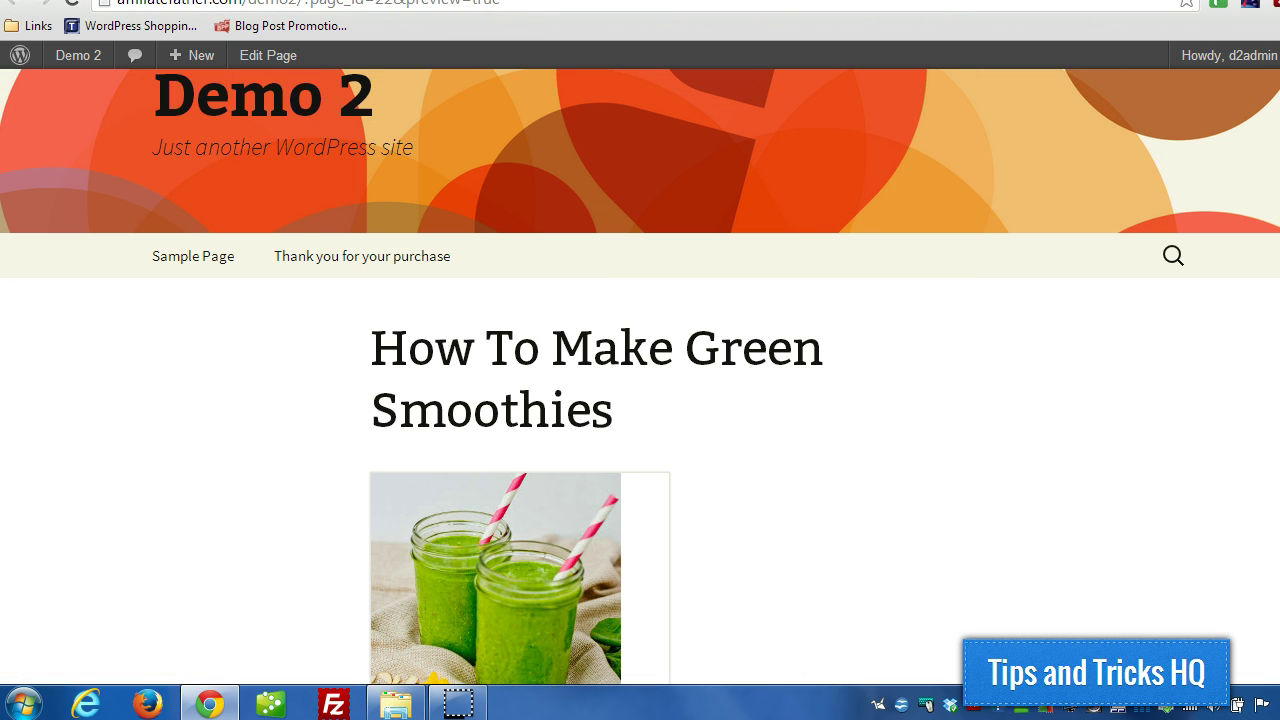
pyautogui.hotkey('ctrl', 'Tab')
pyautogui.click(340, 140)
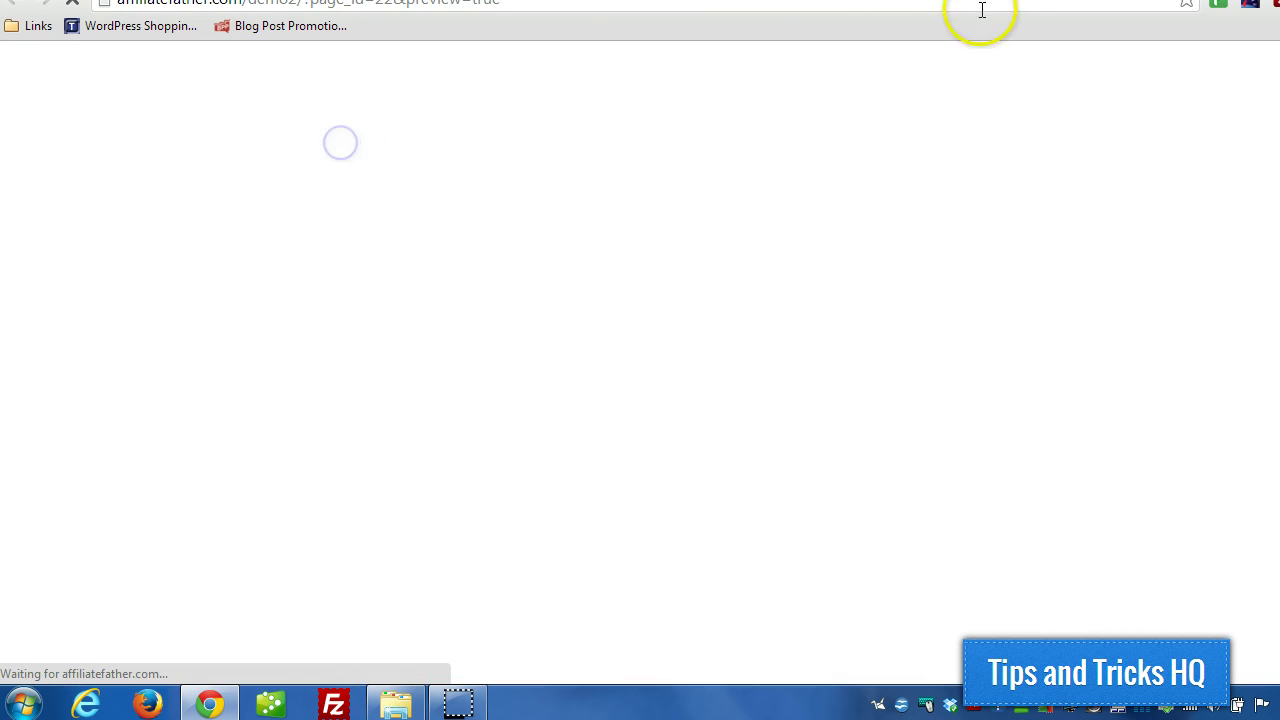
# Add the eBook to the cart, confirm the $5.00 shipping charge, then remove it.
pyautogui.scroll(-4, 740, 243)
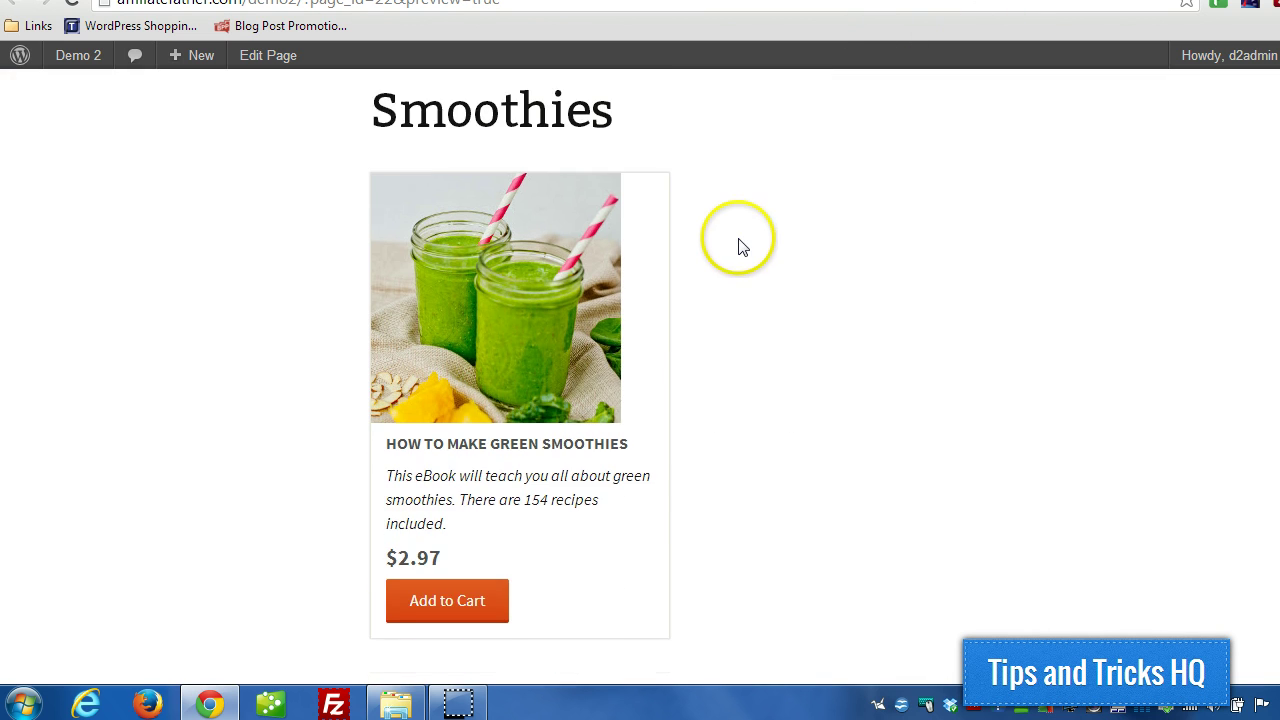
pyautogui.scroll(-1, 740, 243)
pyautogui.click(449, 480)
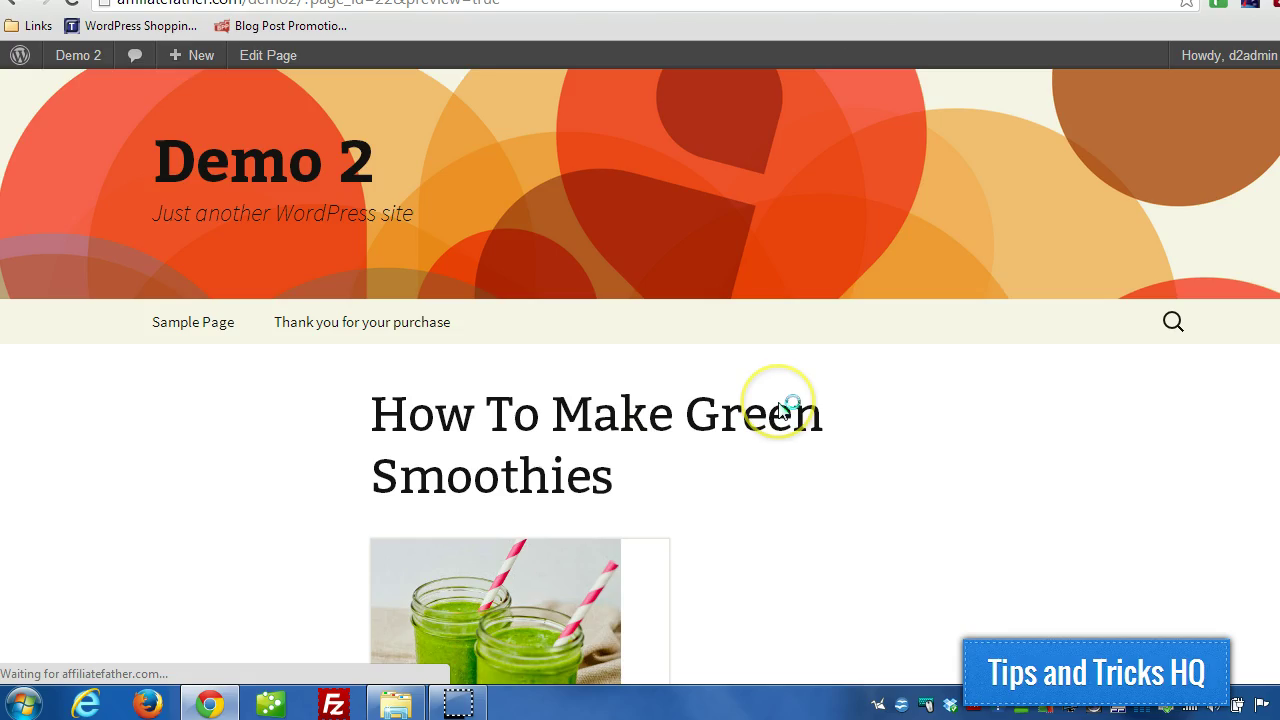
pyautogui.scroll(-8, 785, 400)
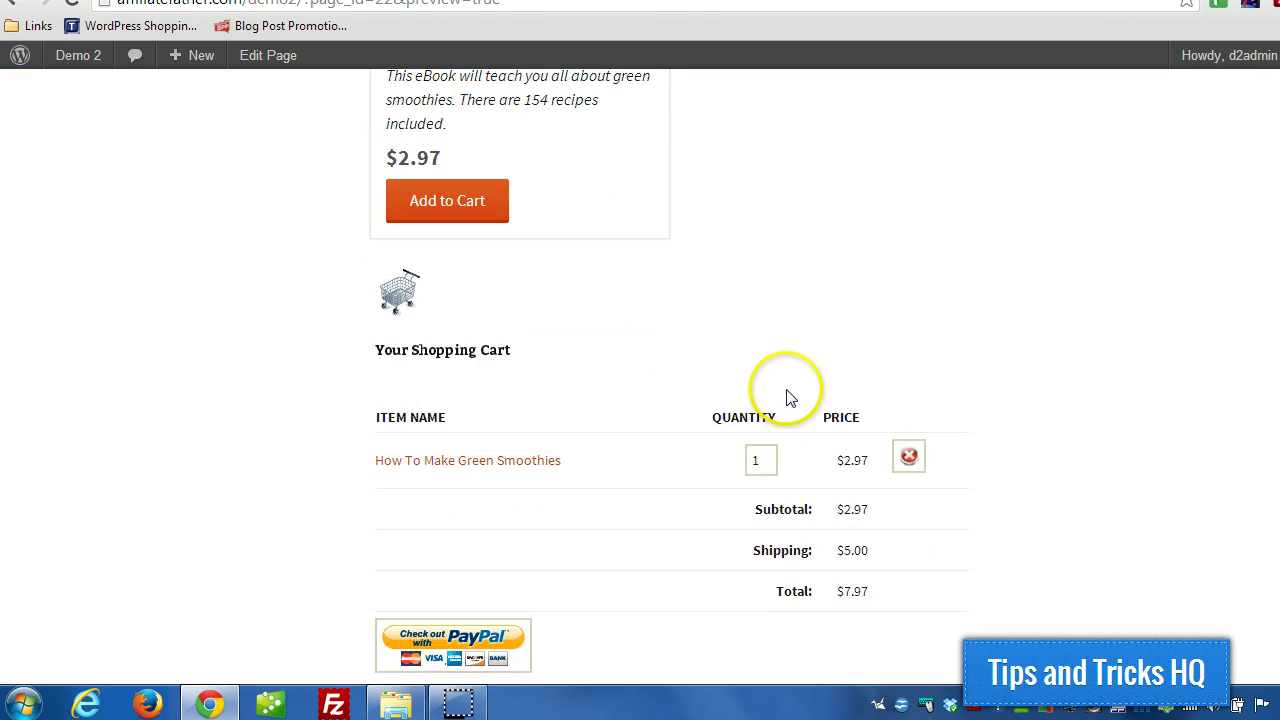
pyautogui.moveTo(835, 549); pyautogui.dragTo(869, 549)
pyautogui.click(910, 456)
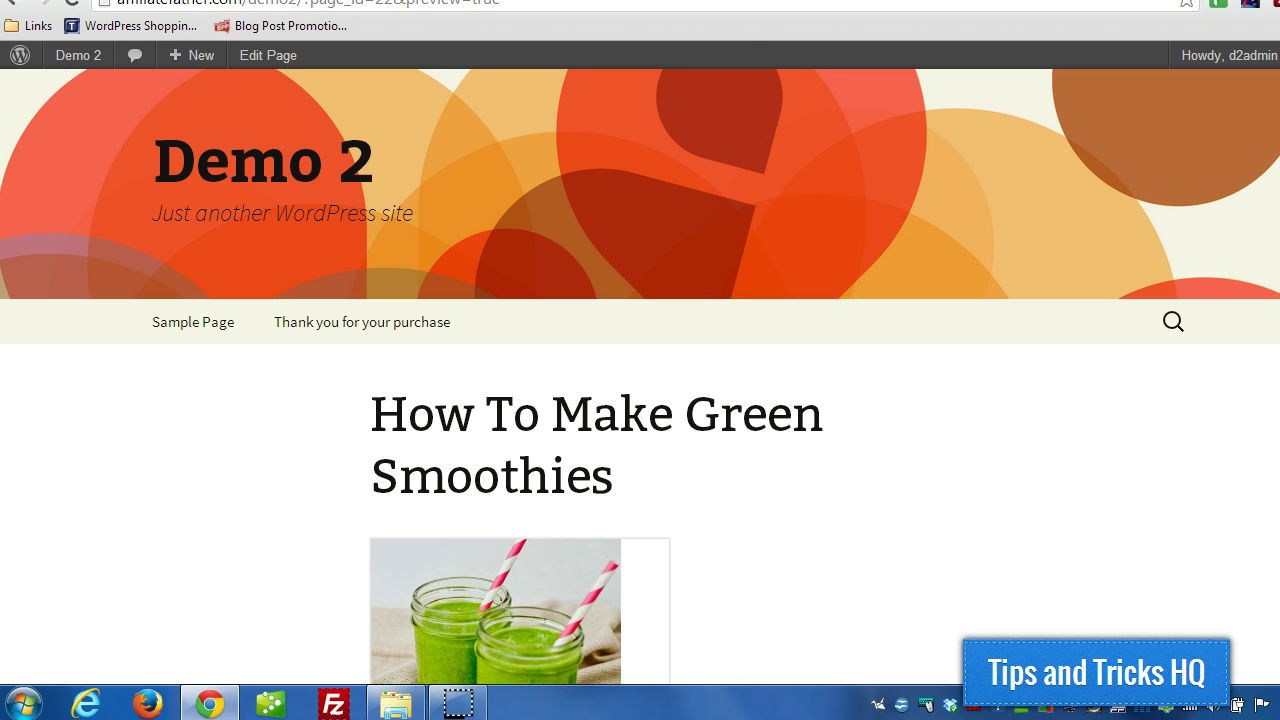
# Cut the shipping attribute out of the product shortcode and save the draft.
pyautogui.hotkey('ctrl', 'Tab')
pyautogui.moveTo(334, 371); pyautogui.dragTo(456, 371)
pyautogui.rightClick(448, 371)
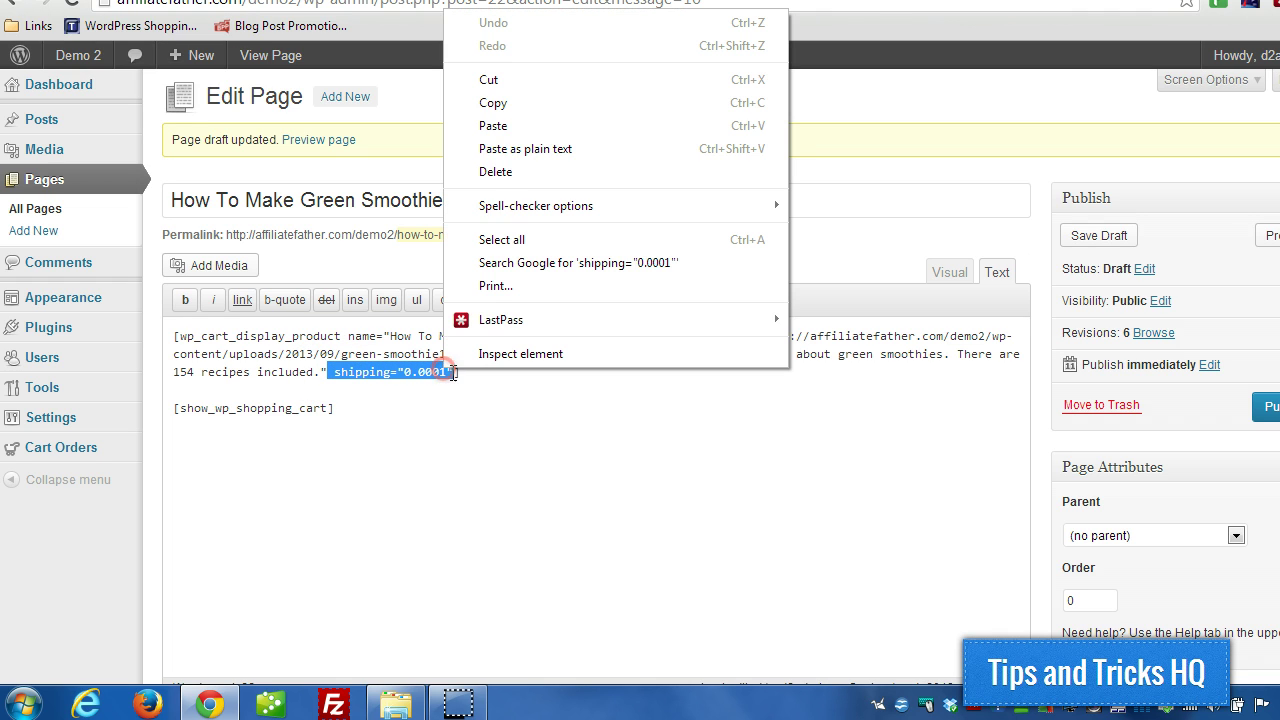
pyautogui.click(489, 80)
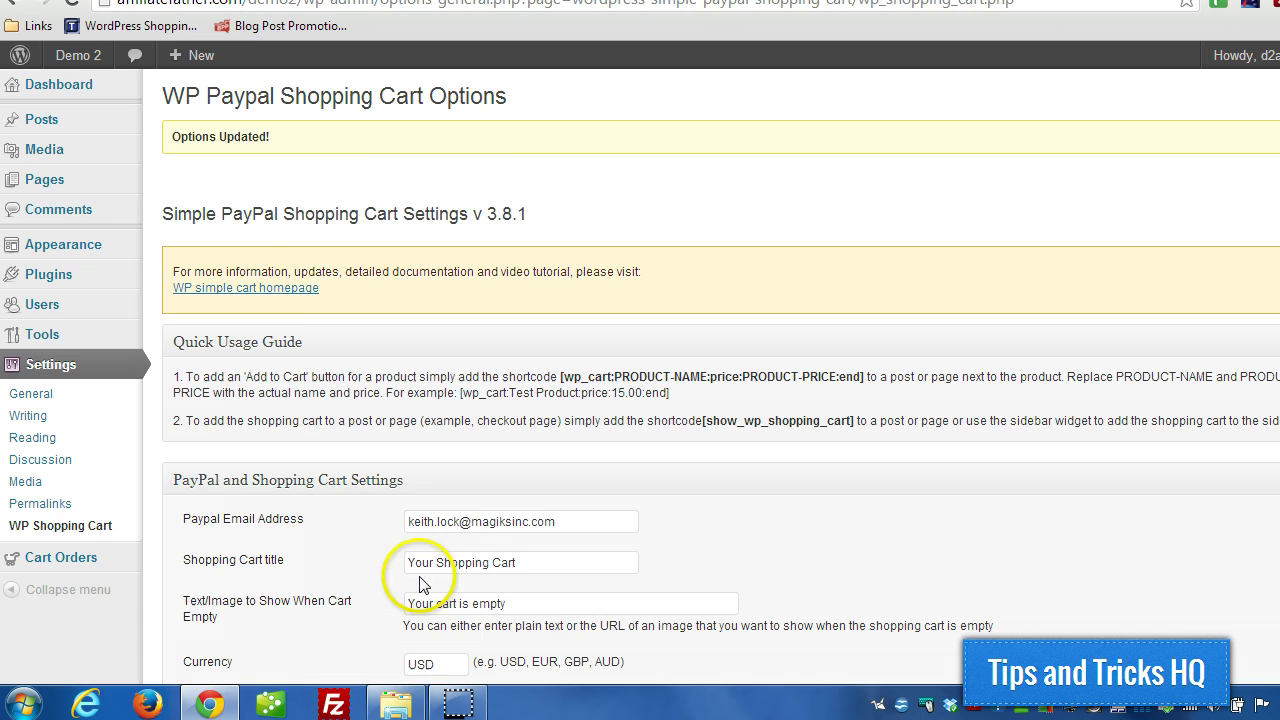
pyautogui.scroll(-1, 480, 550)
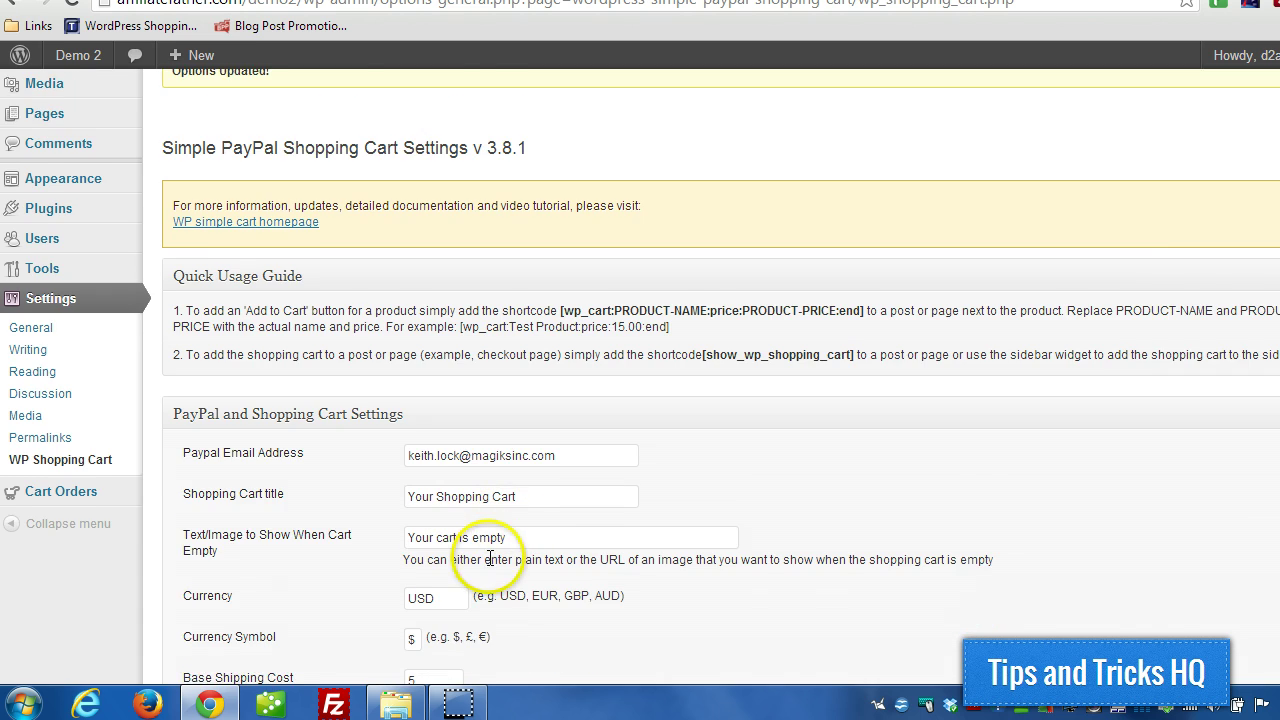
pyautogui.scroll(-1, 509, 522)
pyautogui.click(430, 610)
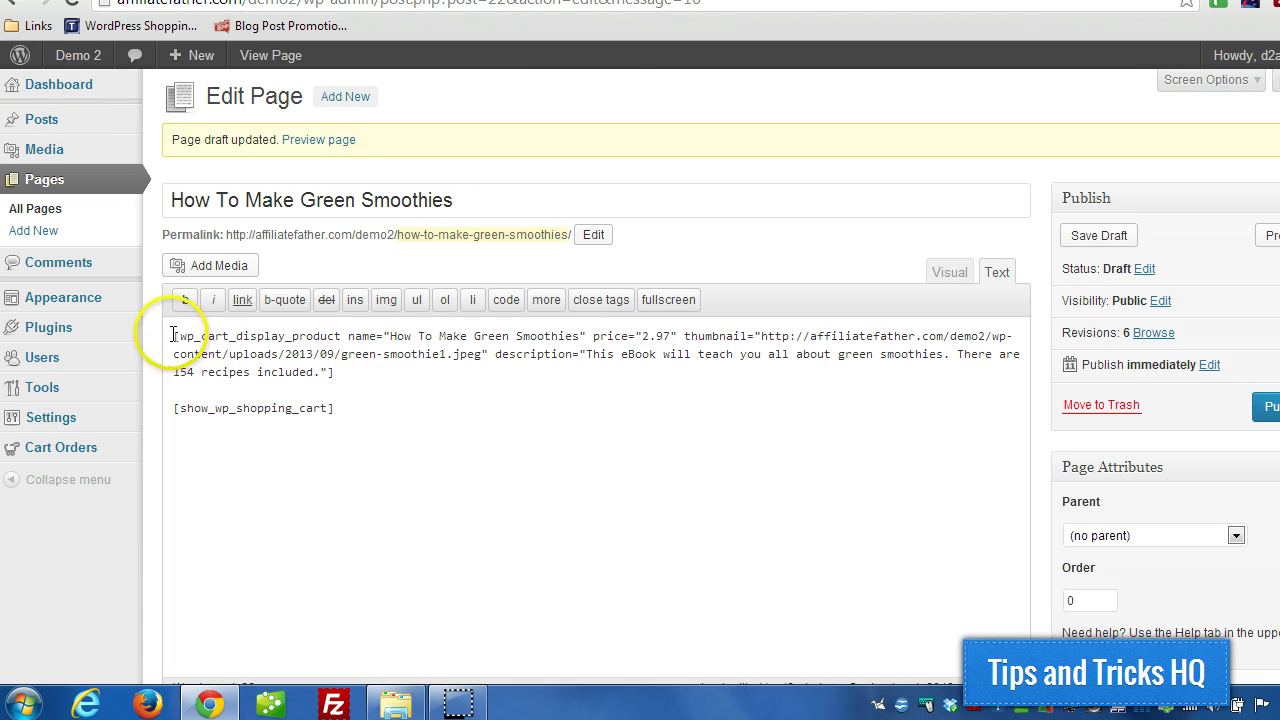
pyautogui.moveTo(177, 337); pyautogui.dragTo(337, 371)
pyautogui.click(355, 370)
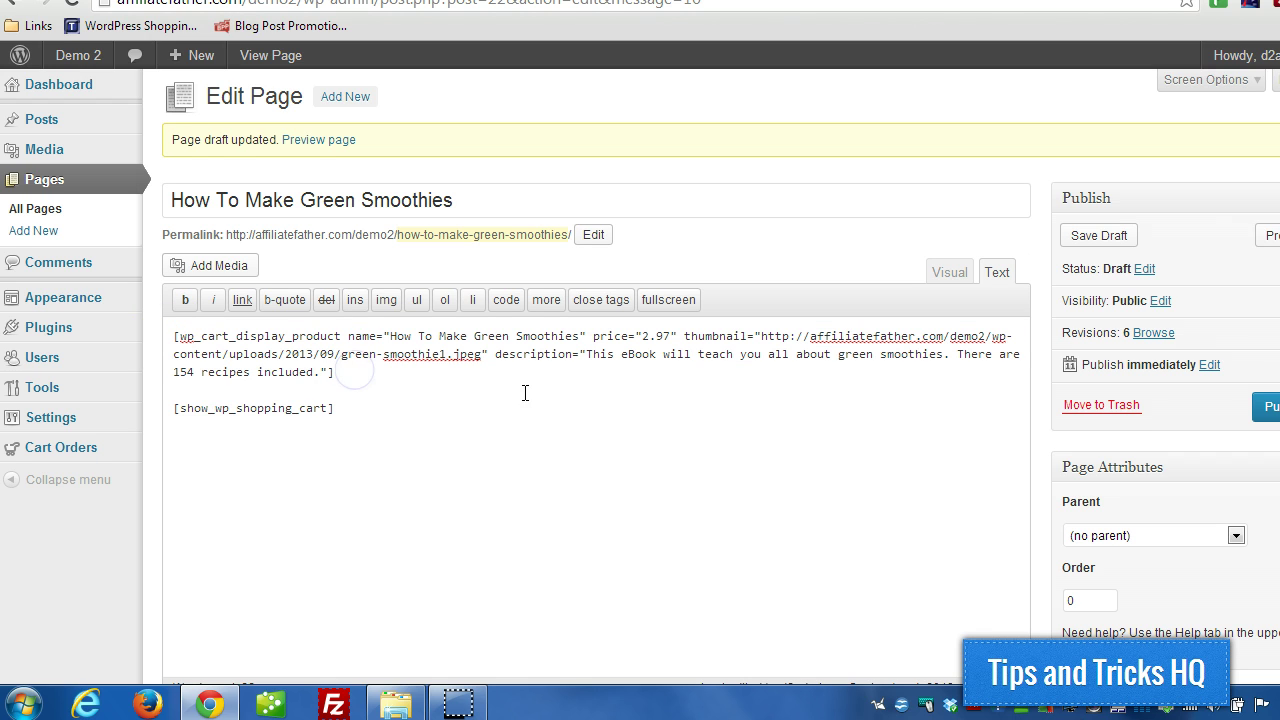
pyautogui.click(1100, 236)
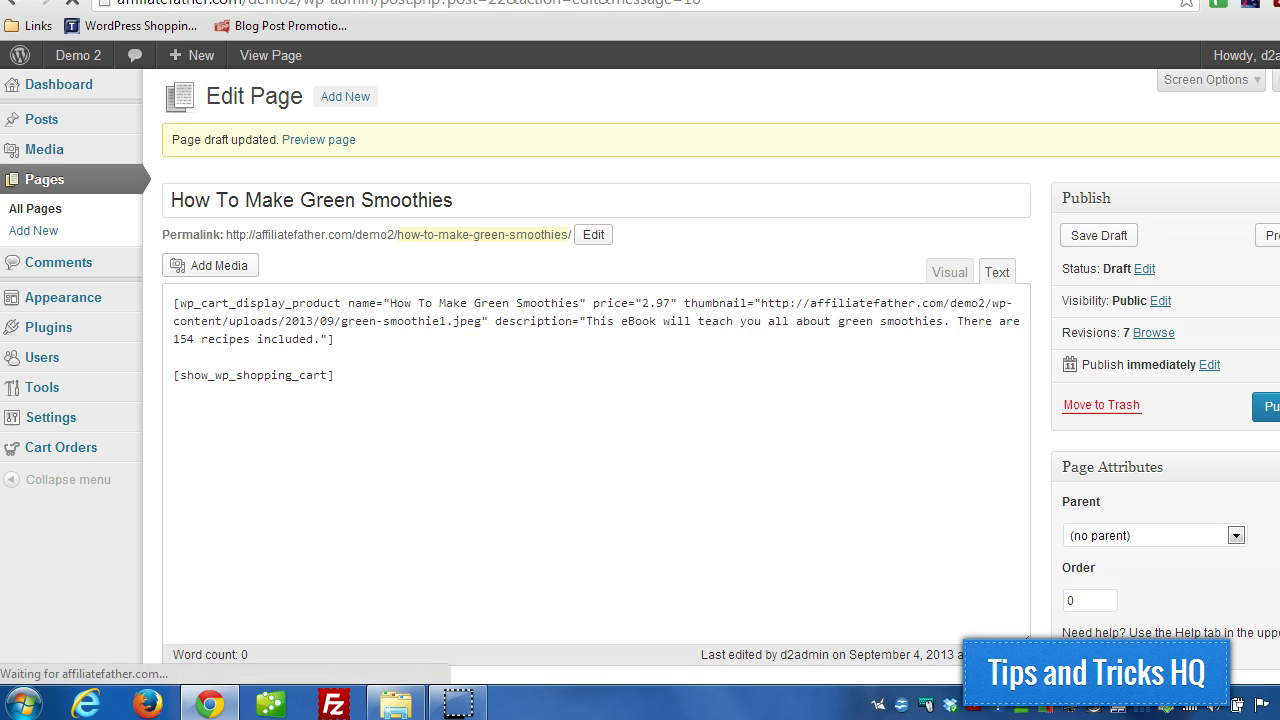
# Preview the page and add the eBook to the cart, showing a $2.97 total.
pyautogui.click(348, 139)
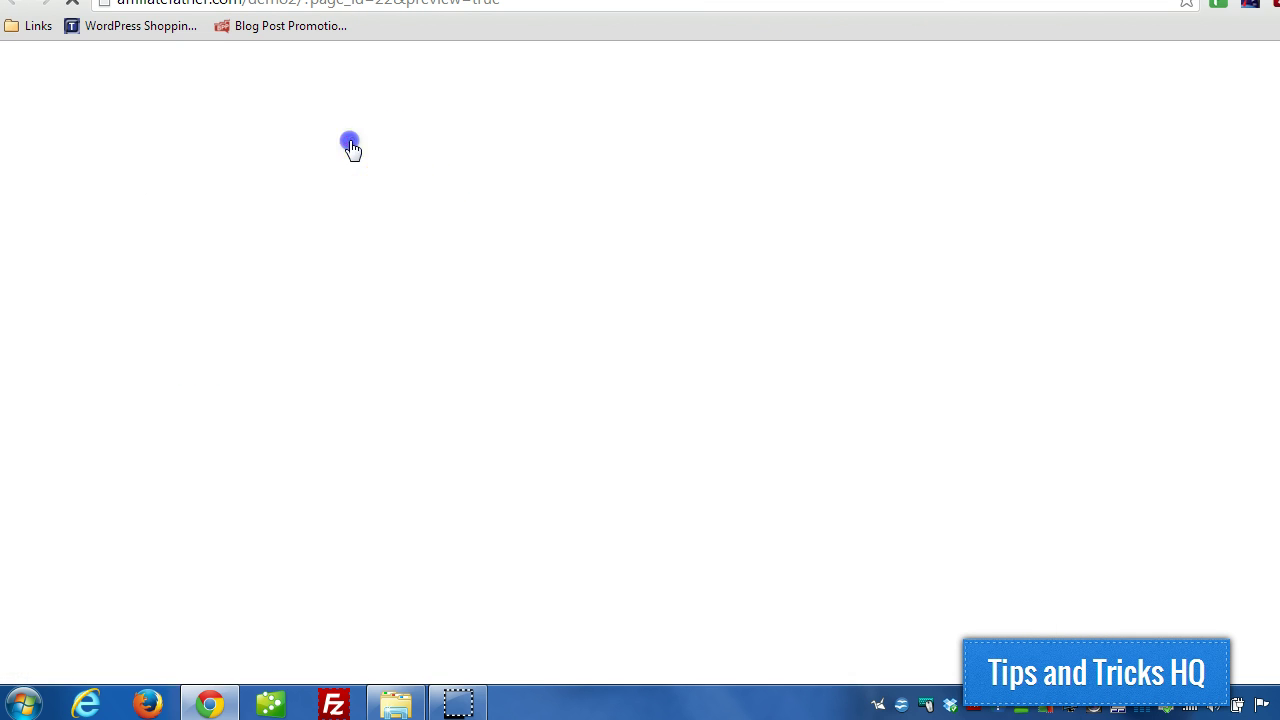
pyautogui.scroll(-5, 740, 220)
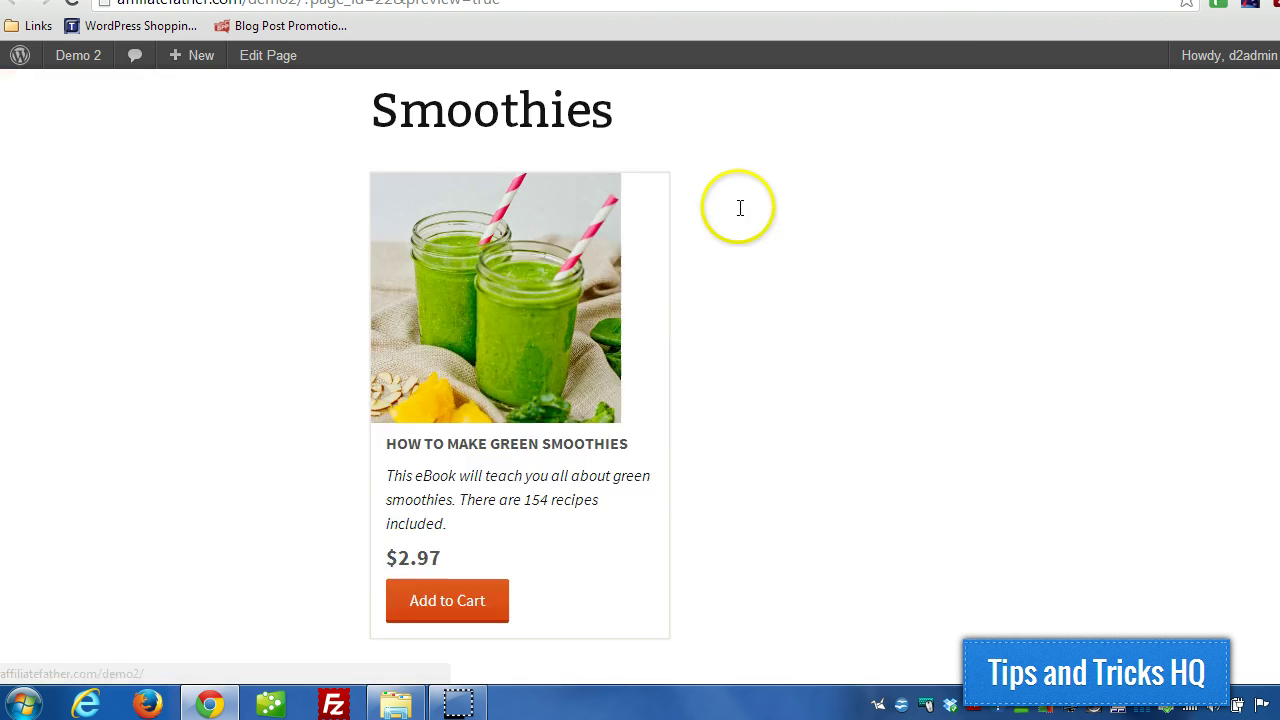
pyautogui.click(468, 415)
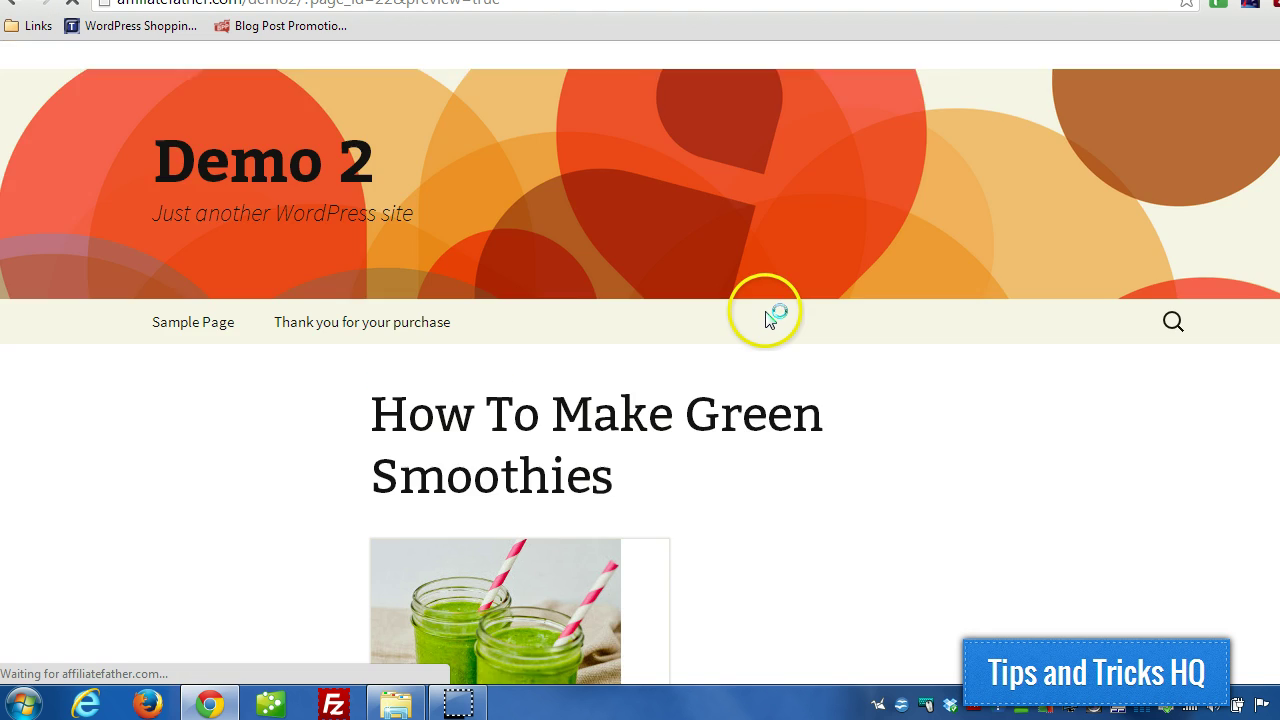
pyautogui.scroll(-5, 771, 314)
pyautogui.scroll(-3, 771, 314)
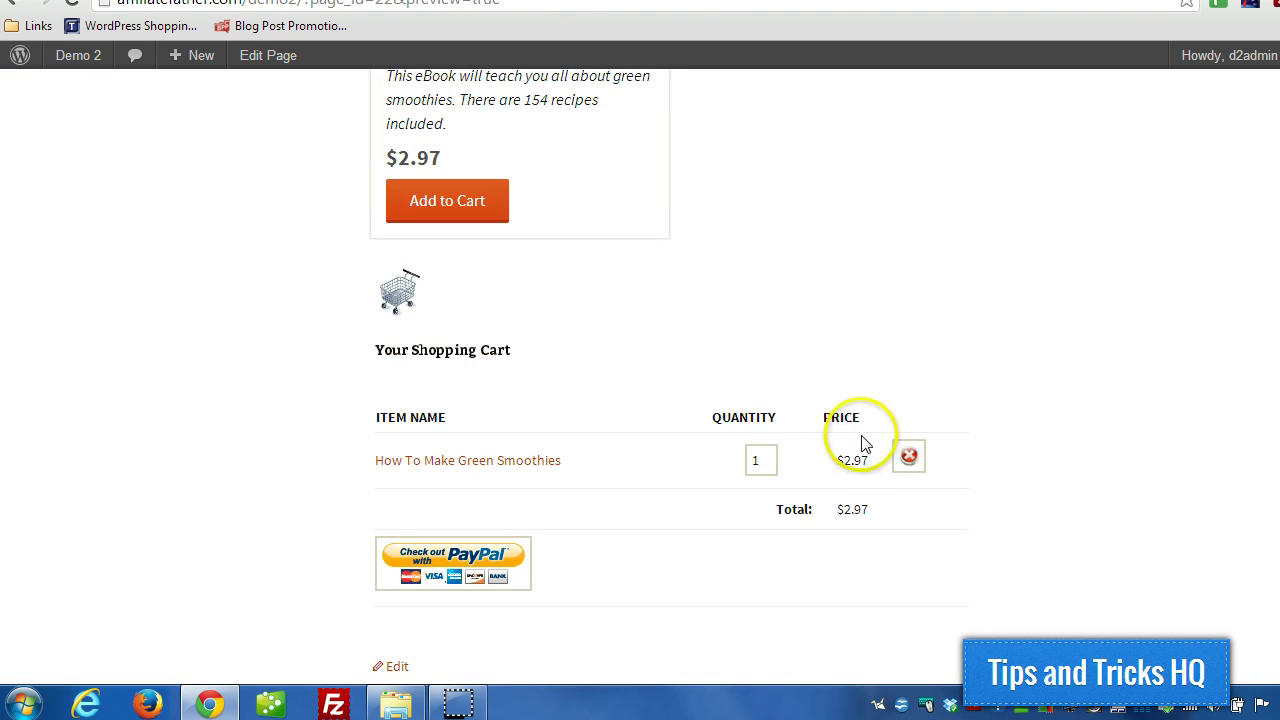
pyautogui.click(790, 2)
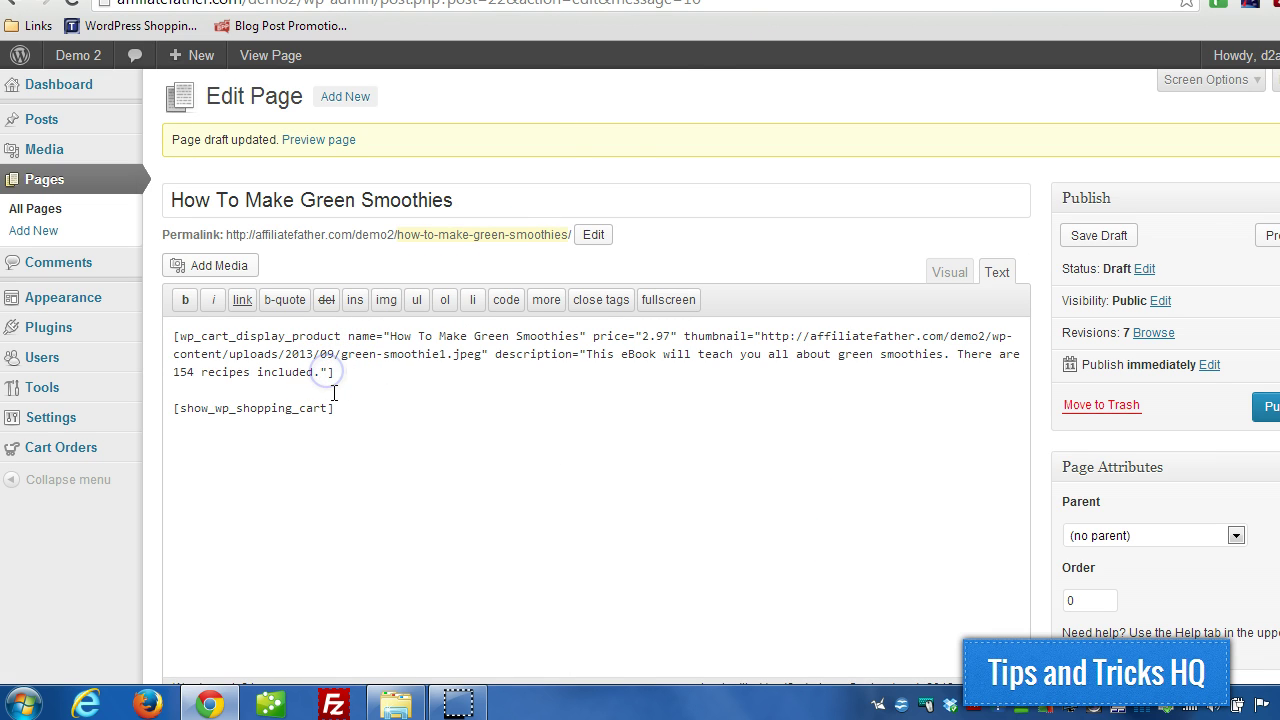
# Paste the shipping attribute back into the shortcode and select its value for changing to 1.00.
pyautogui.hotkey('ctrl', 'v')
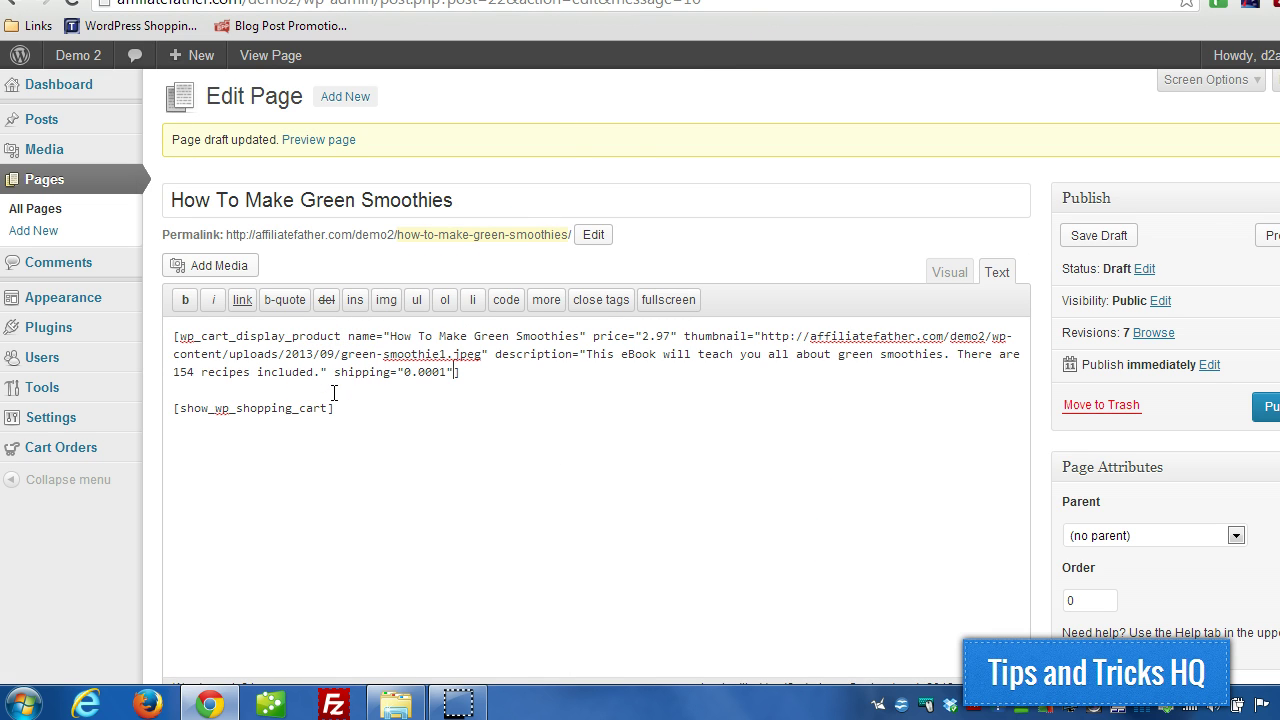
pyautogui.click(321, 373)
pyautogui.click(330, 95)
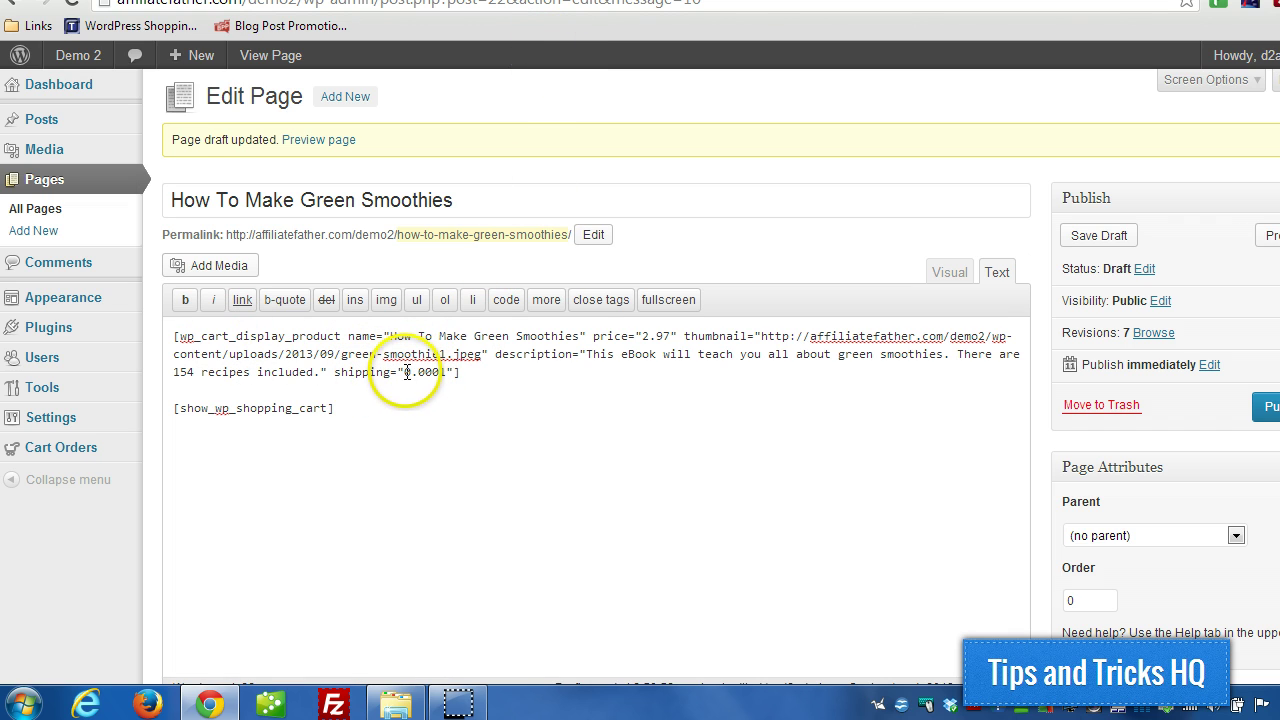
pyautogui.moveTo(403, 371); pyautogui.dragTo(446, 372)
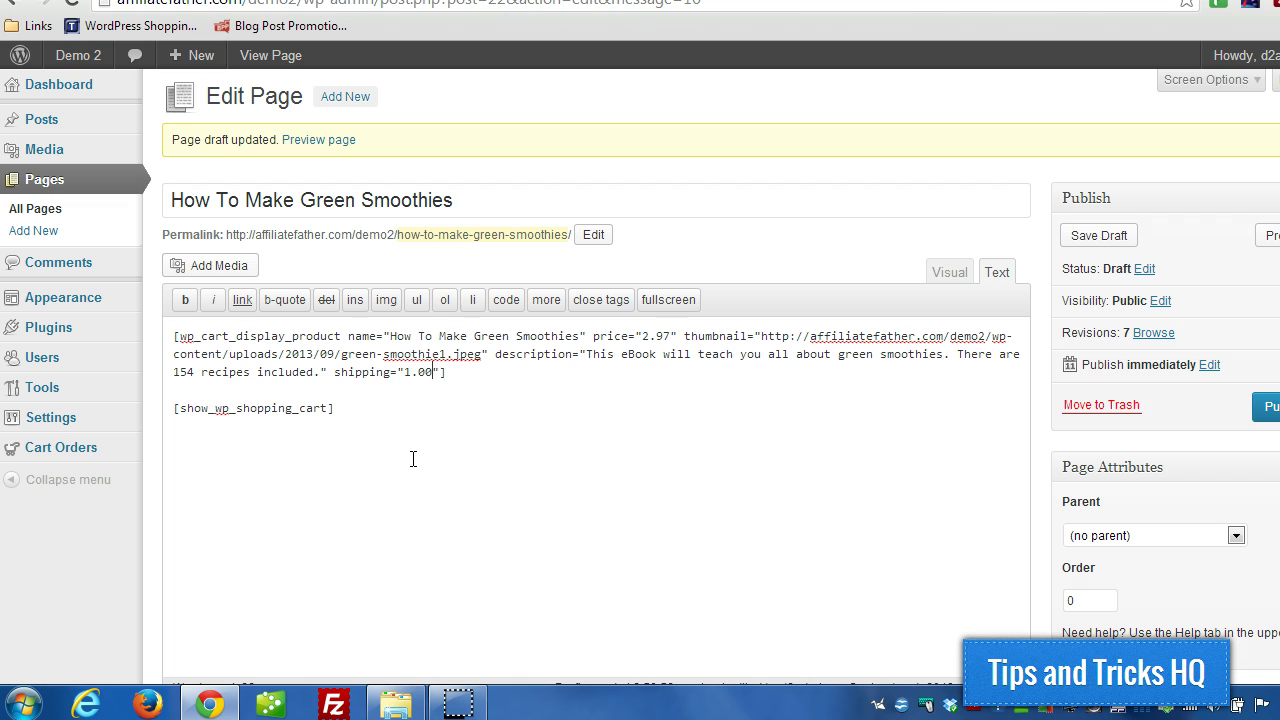
# Set Base Shipping Cost to 0, update the cart options, and save the page draft.
pyautogui.click(566, 4)
pyautogui.scroll(-1, 493, 468)
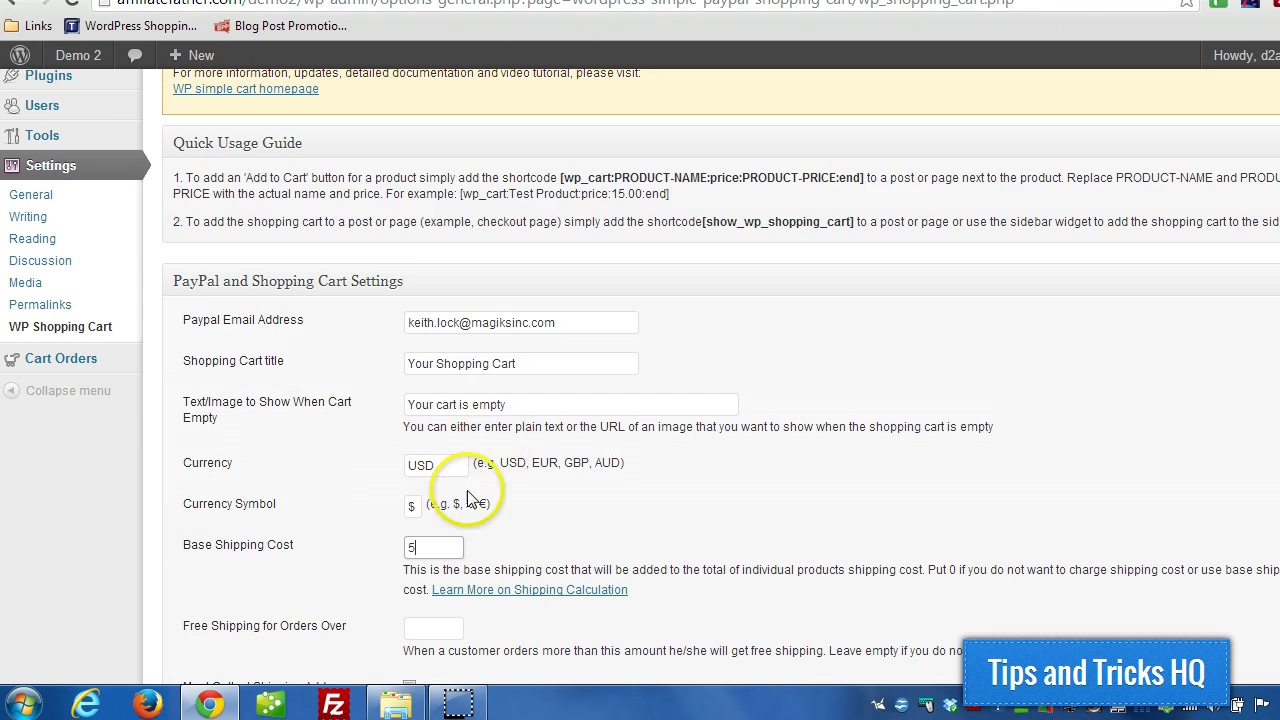
pyautogui.doubleClick(425, 547)
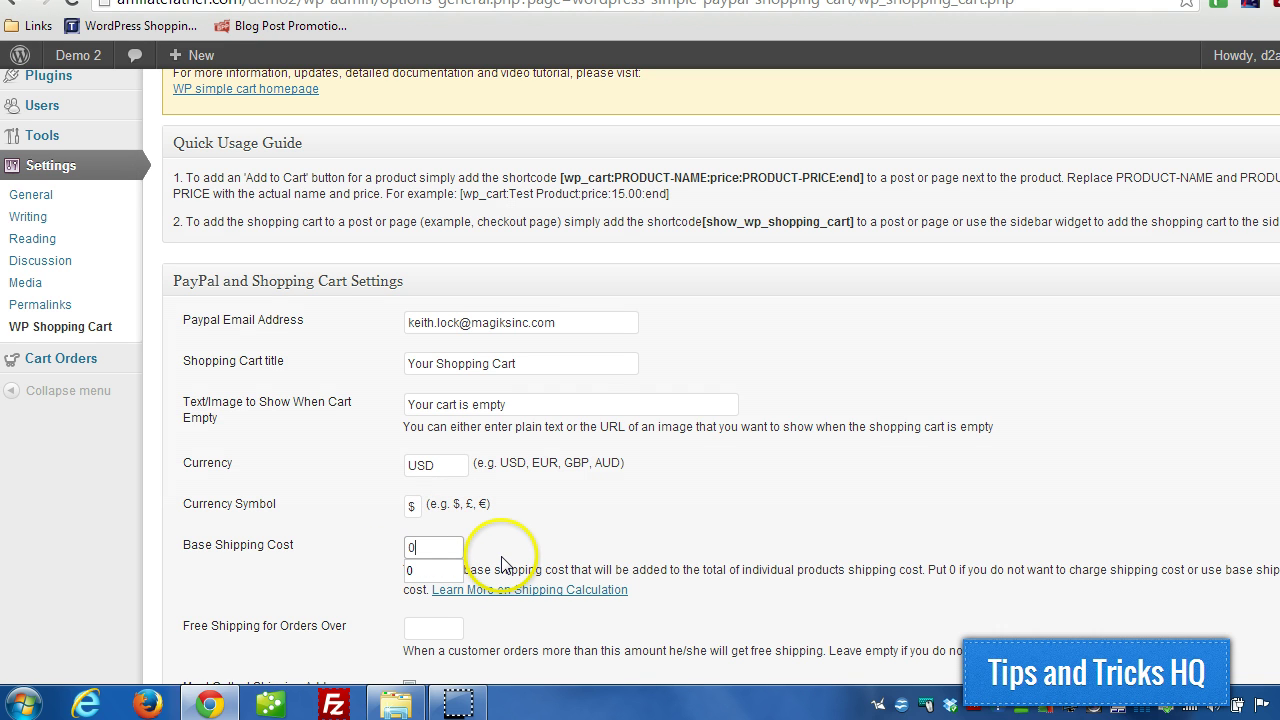
pyautogui.write('0')
pyautogui.scroll(-9, 649, 423)
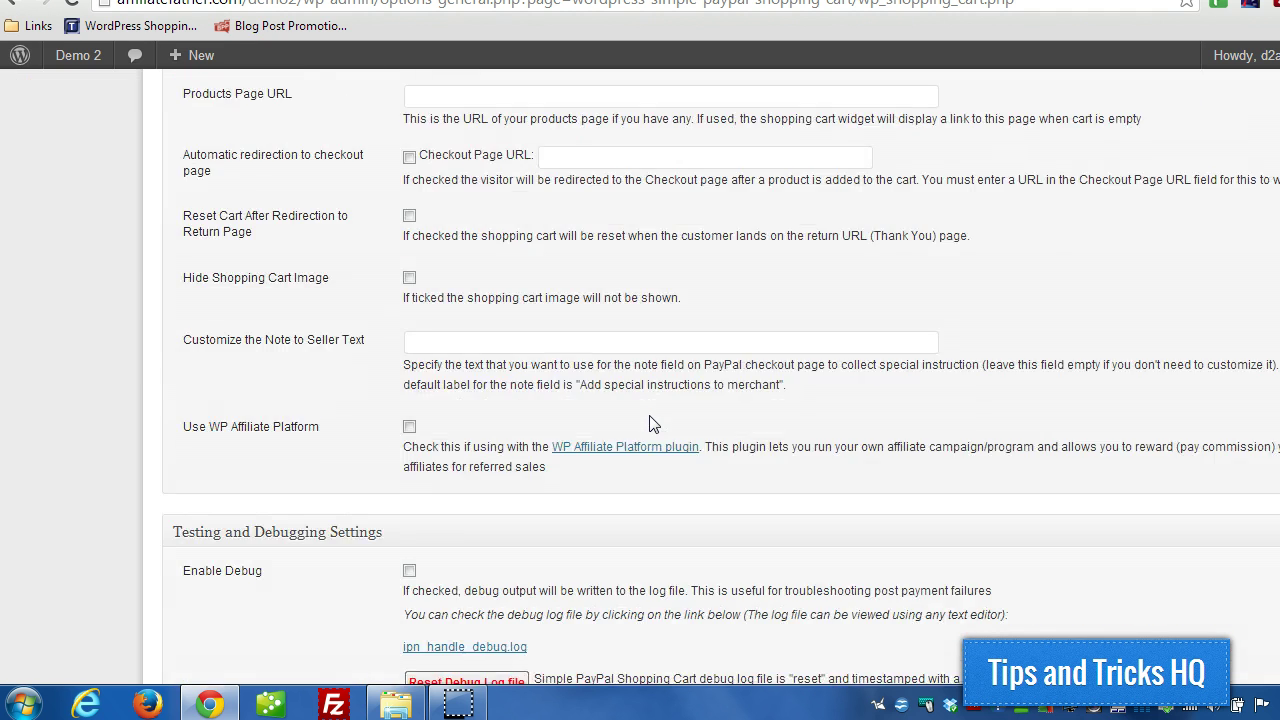
pyautogui.scroll(-3, 649, 423)
pyautogui.click(240, 495)
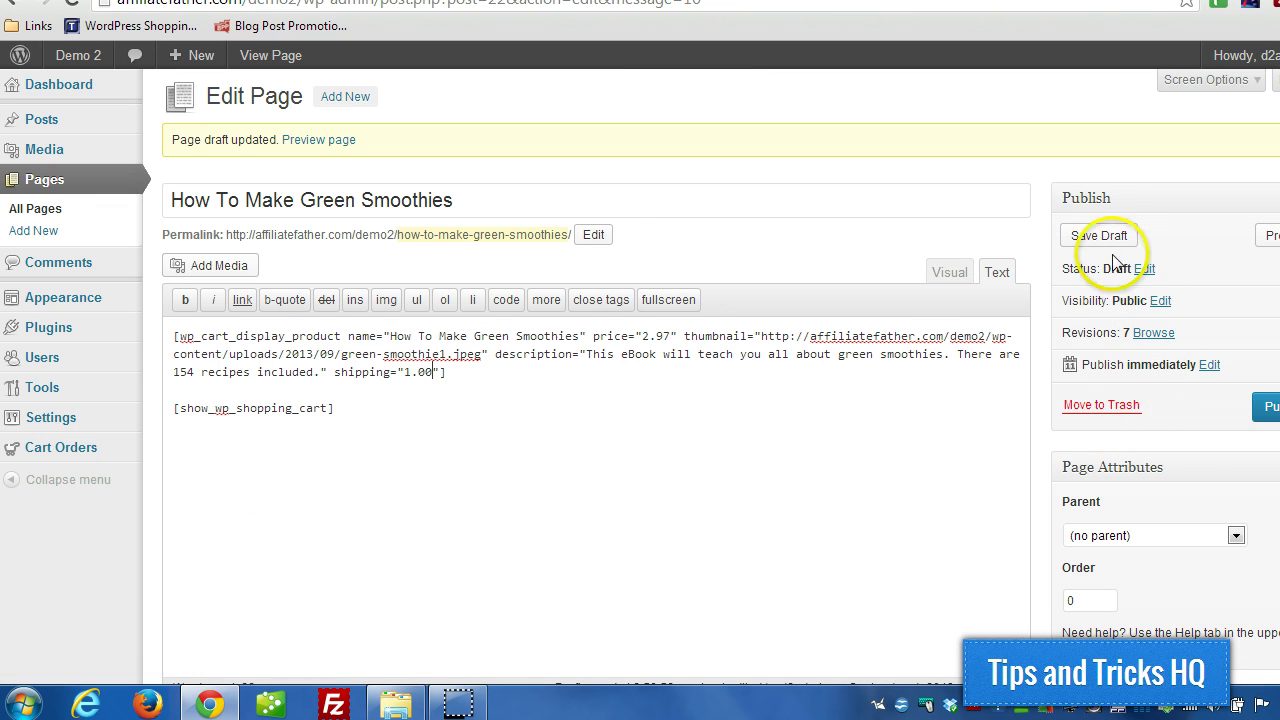
pyautogui.click(1100, 236)
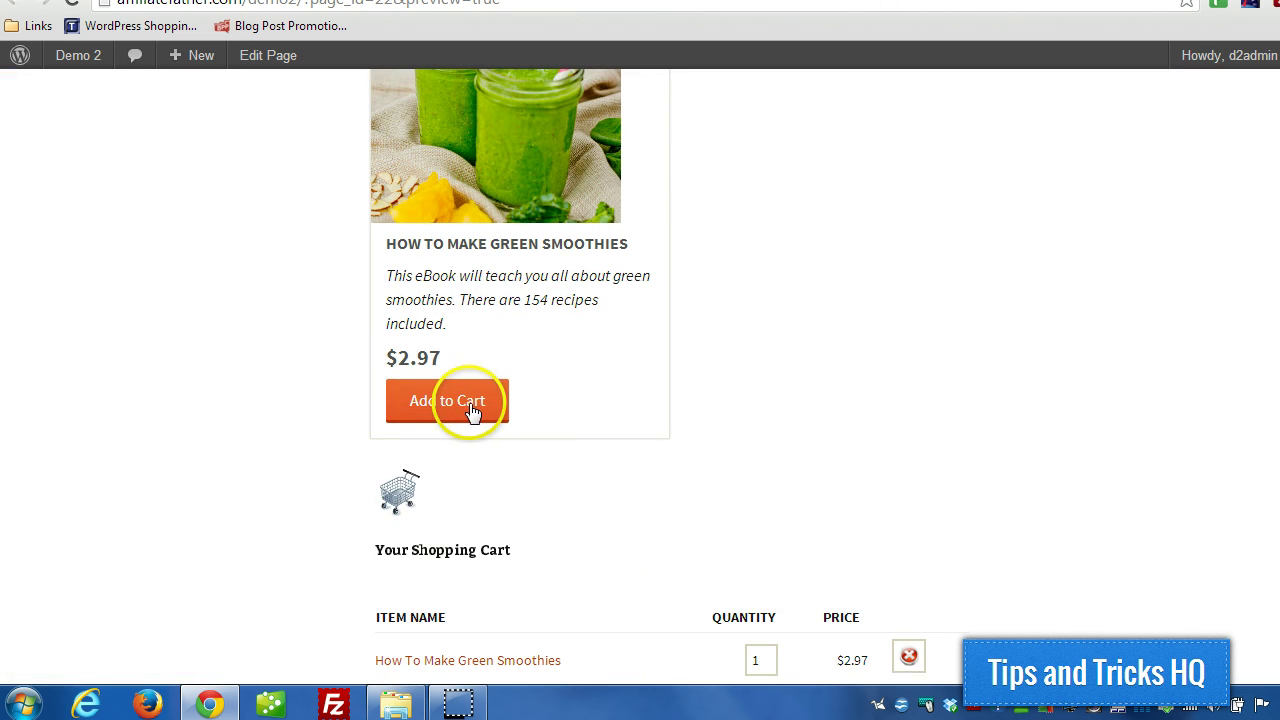
# Re-add the eBook in the preview and confirm $1.00 shipping for a $3.97 total.
pyautogui.click(471, 410)
pyautogui.scroll(-3, 837, 337)
pyautogui.scroll(-5, 842, 335)
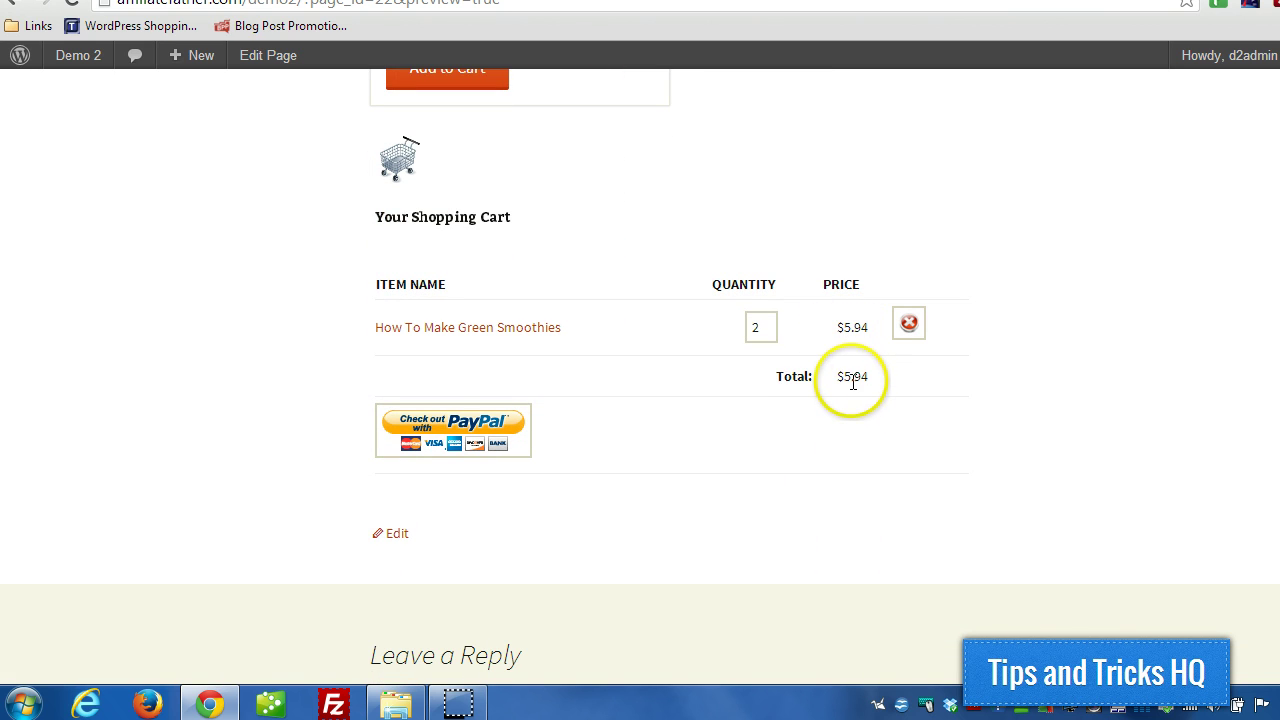
pyautogui.click(908, 324)
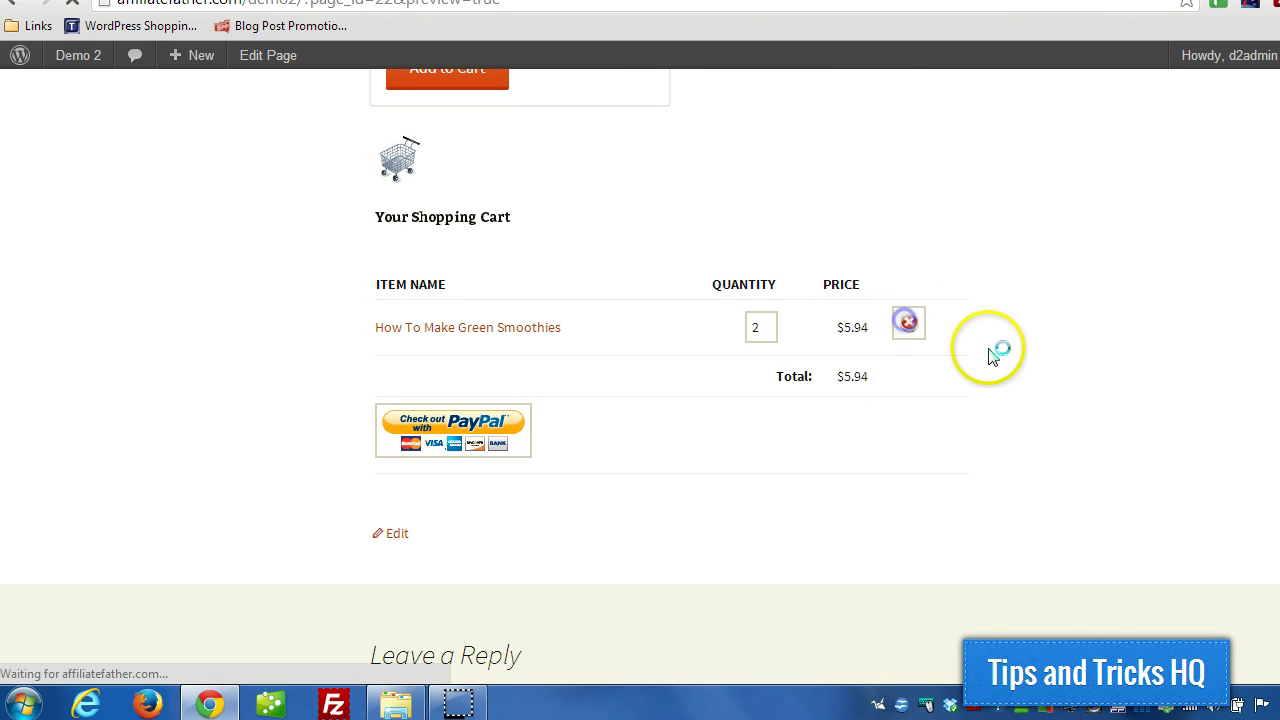
pyautogui.scroll(-5, 743, 340)
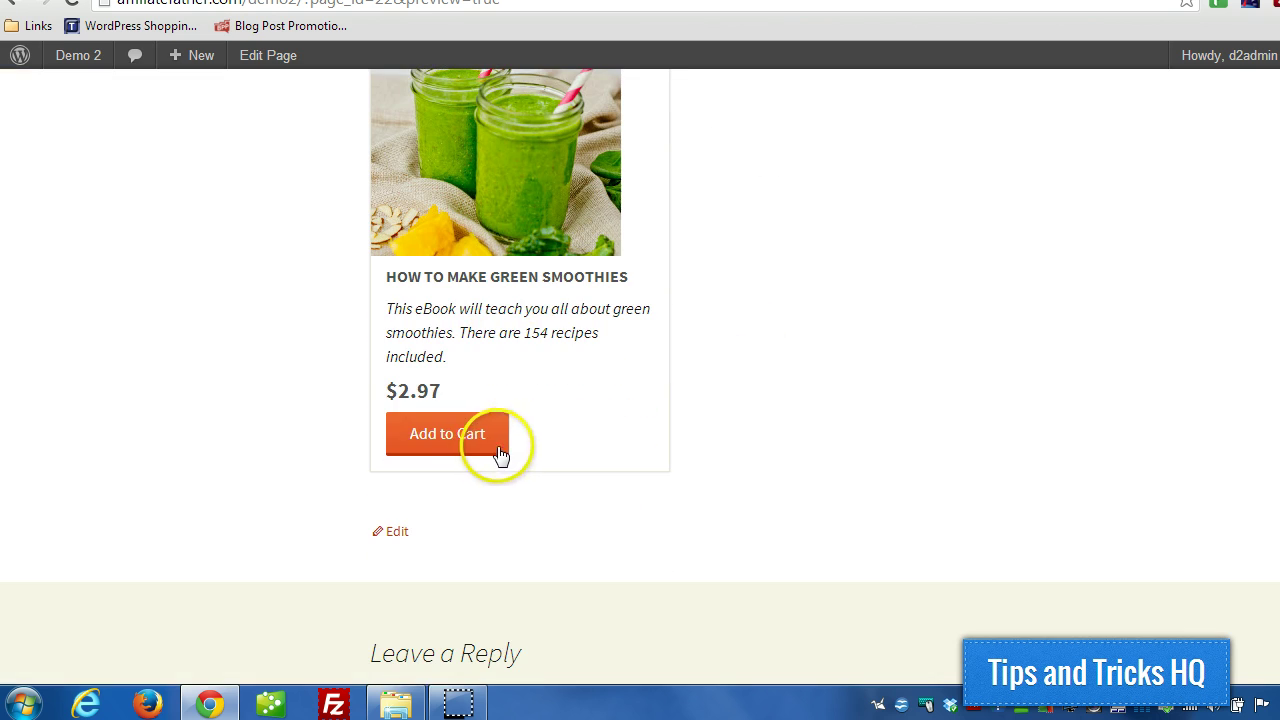
pyautogui.click(471, 434)
pyautogui.scroll(-6, 820, 390)
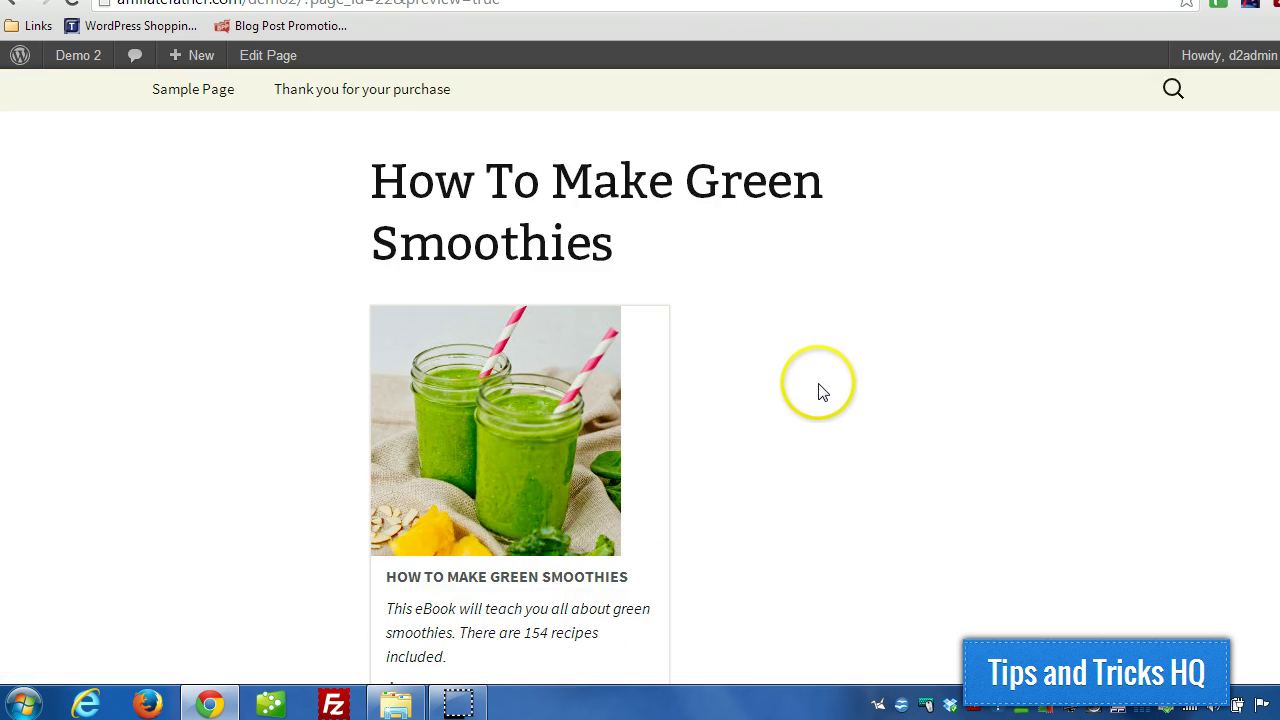
pyautogui.scroll(-3, 820, 390)
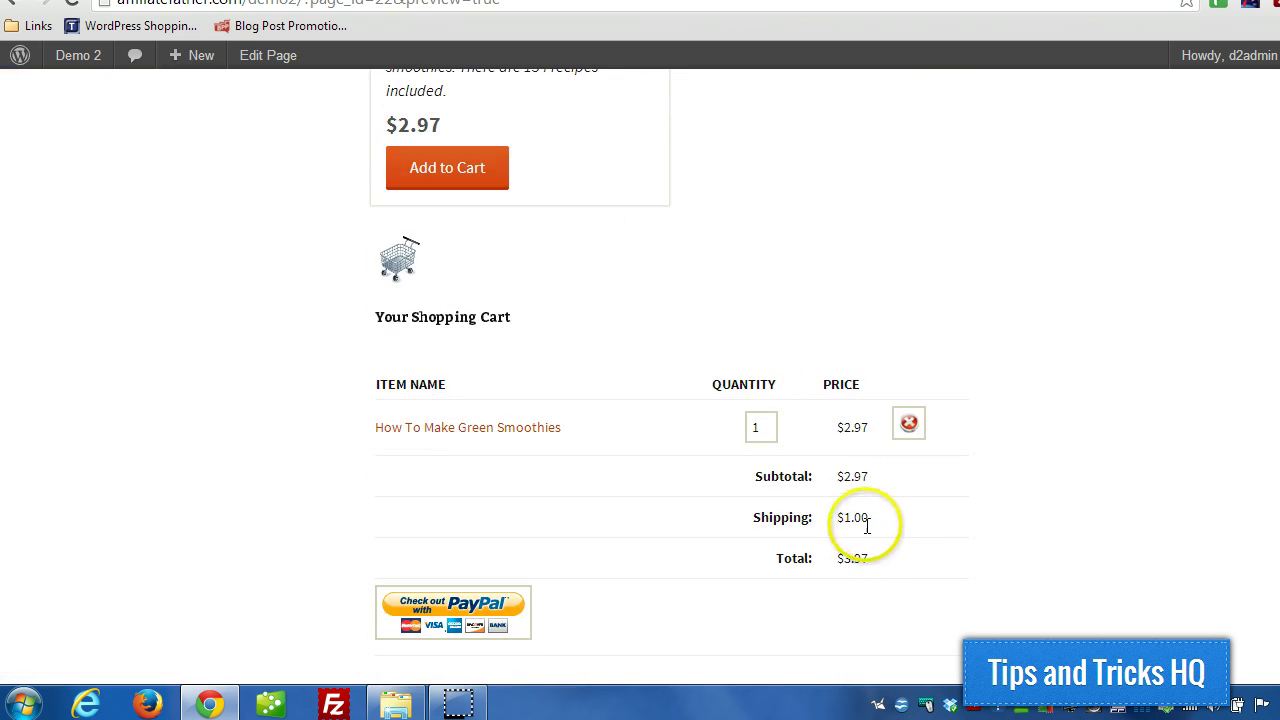
pyautogui.scroll(3, 780, 428)
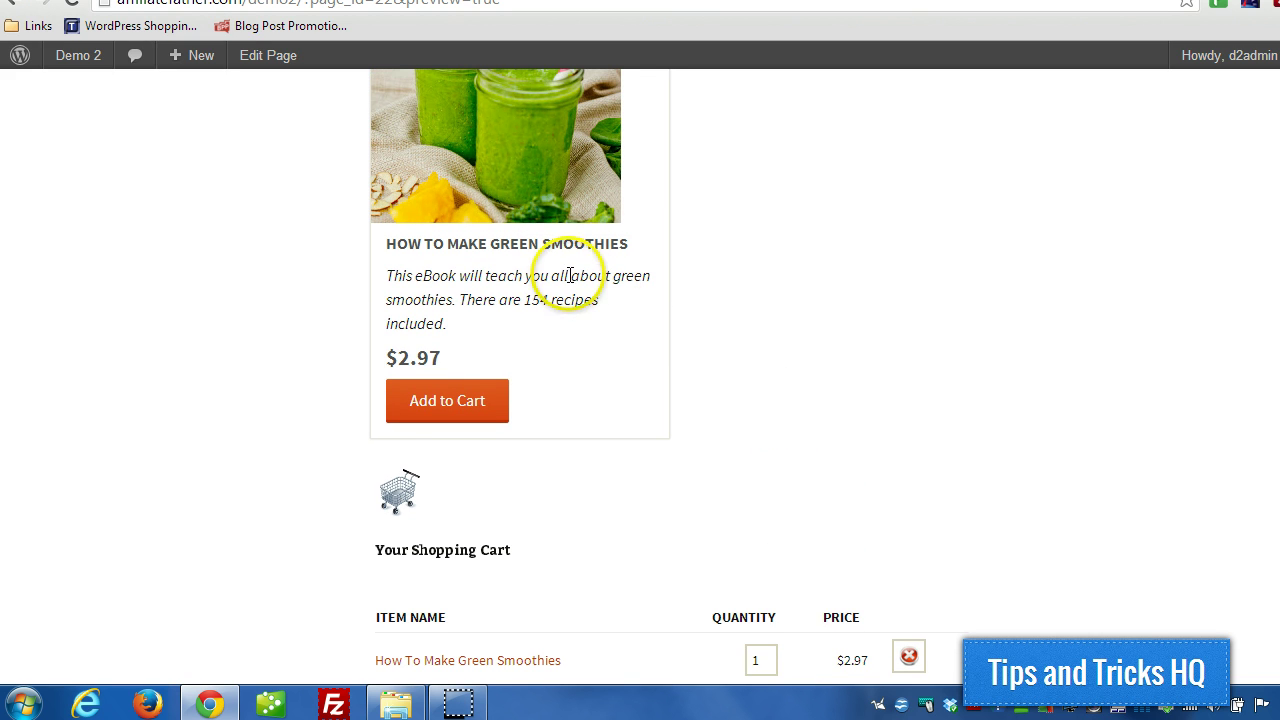
# Compare the shortcode's shipping attribute against the cart settings and the preview cart.
pyautogui.hotkey('ctrl', 'Tab')
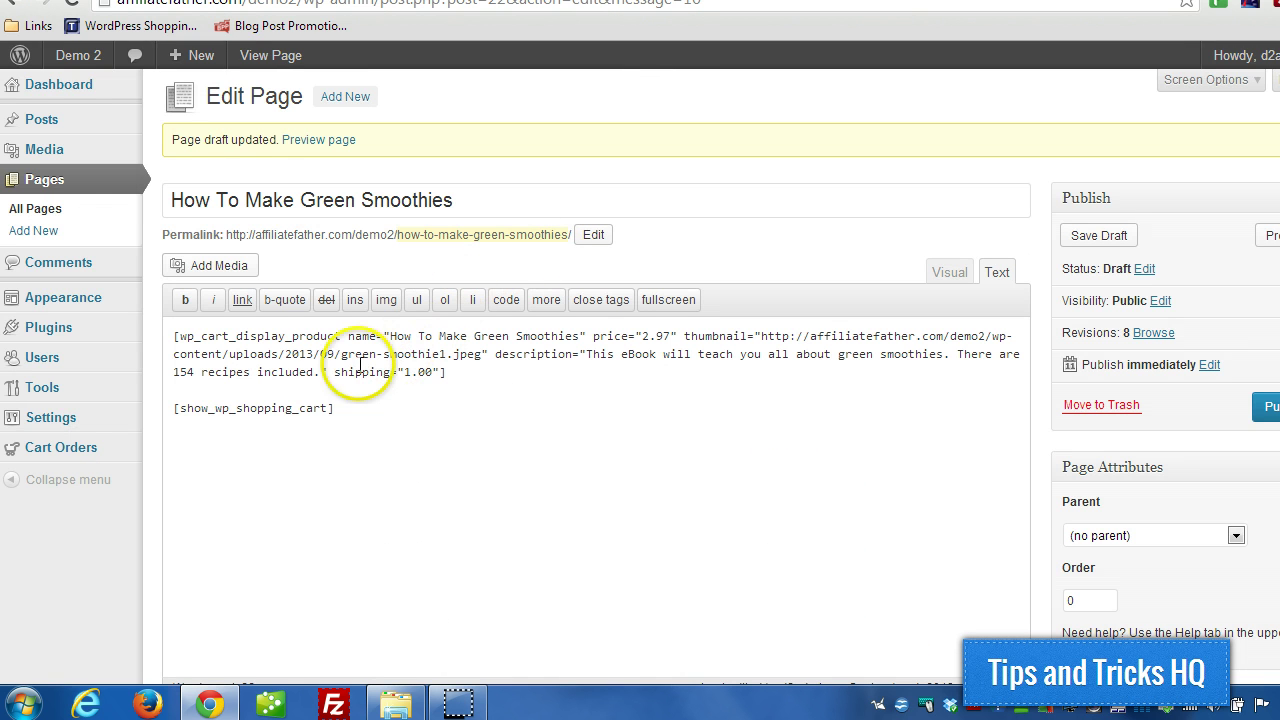
pyautogui.moveTo(327, 372); pyautogui.dragTo(428, 372)
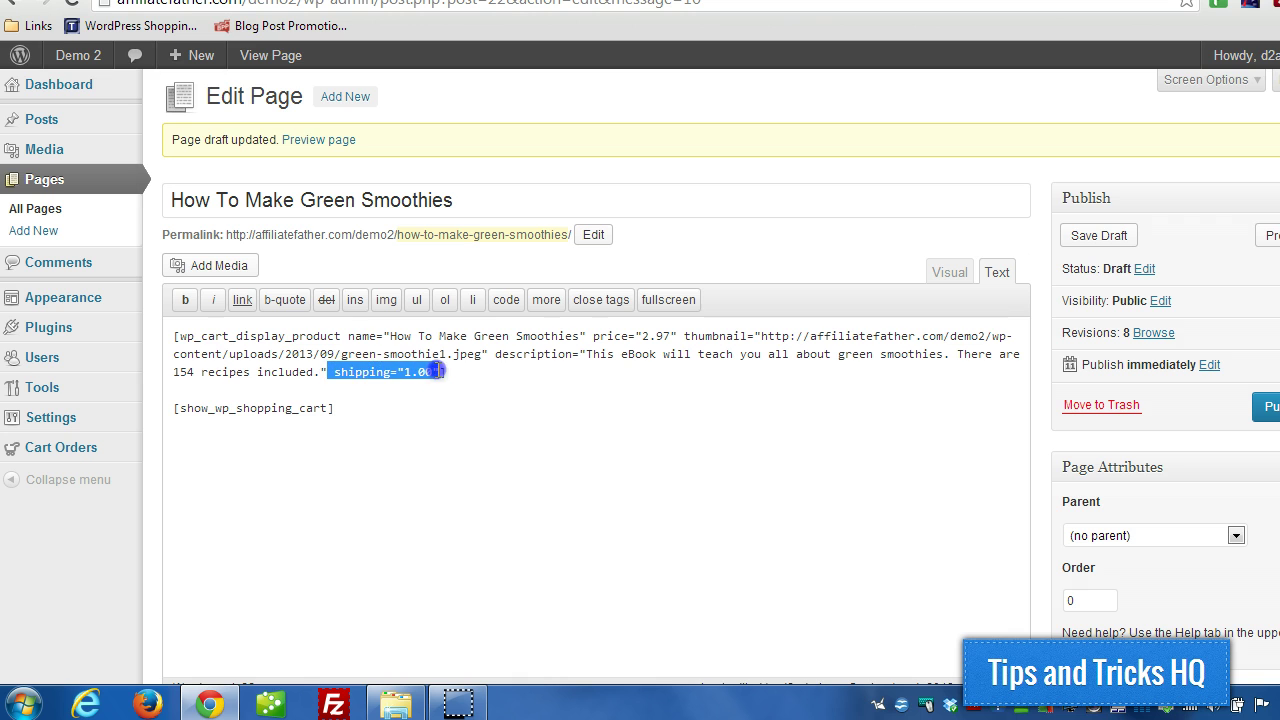
pyautogui.hotkey('ctrl', 'Tab')
pyautogui.scroll(-2, 676, 487)
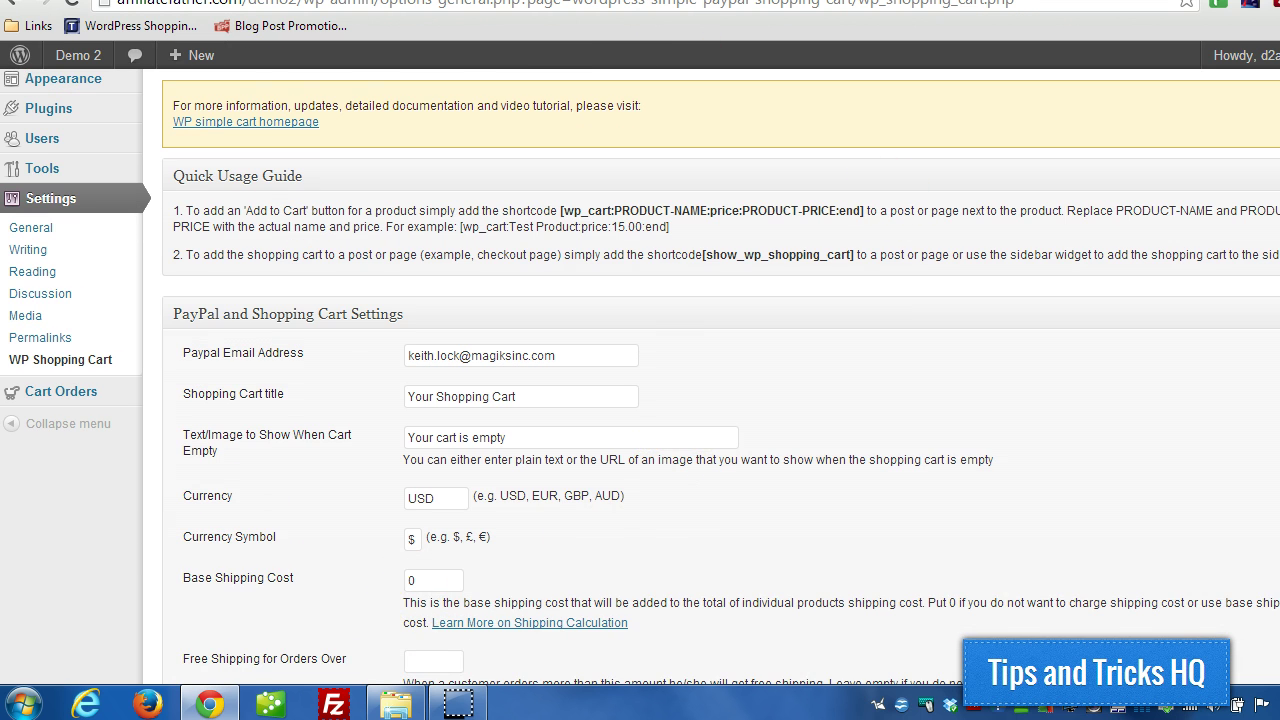
pyautogui.hotkey('ctrl', 'Tab')
pyautogui.scroll(-3, 848, 491)
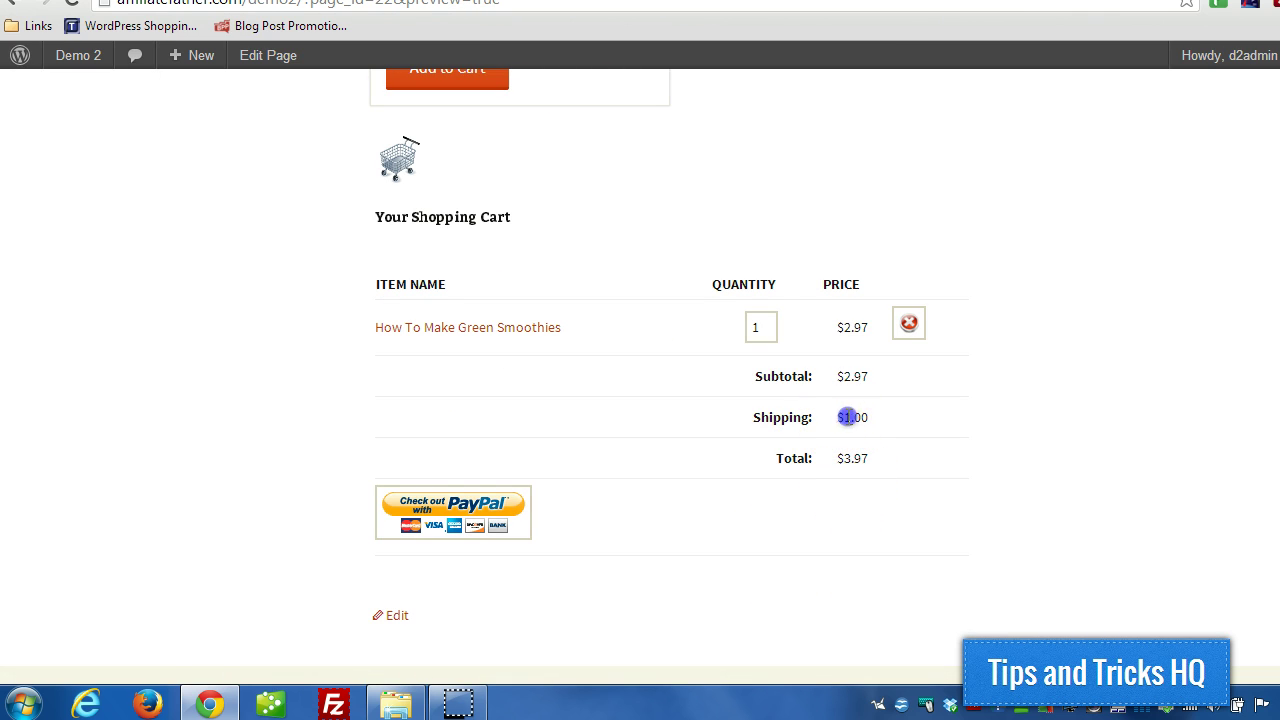
pyautogui.scroll(4, 803, 374)
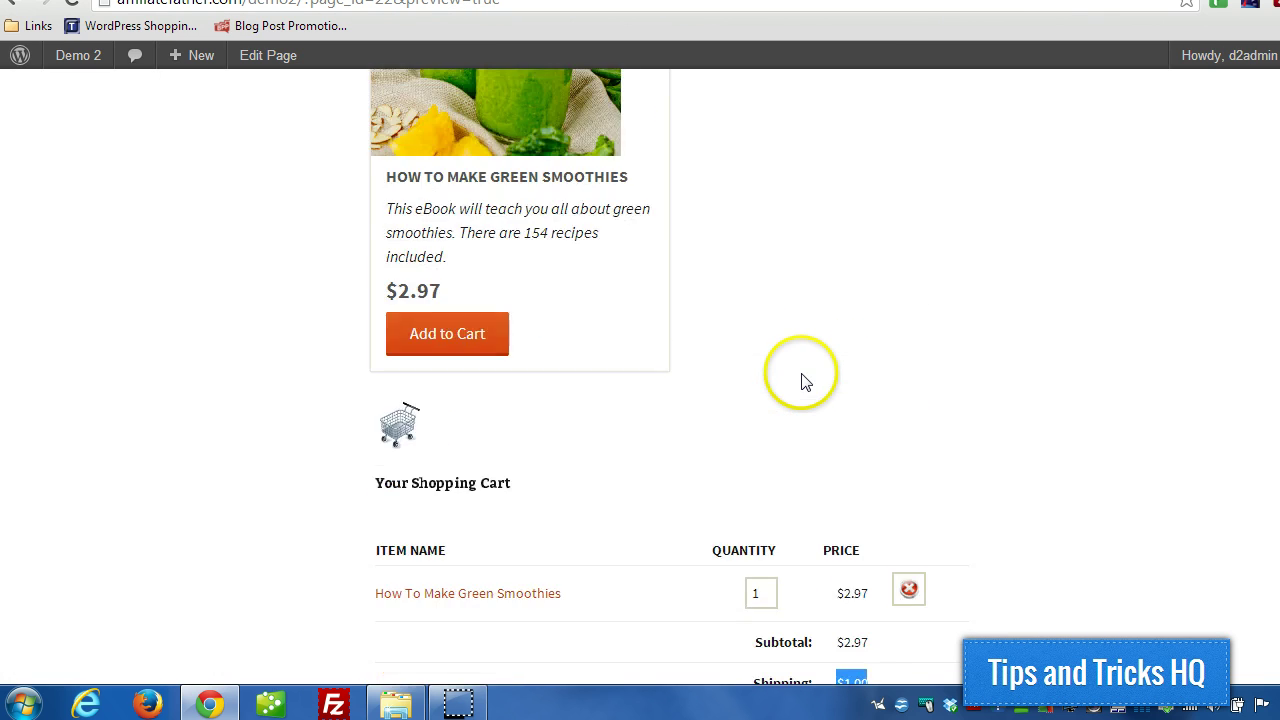
pyautogui.hotkey('ctrl', 'Tab')
# Remove the eBook from the preview cart.
pyautogui.scroll(-2, 425, 352)
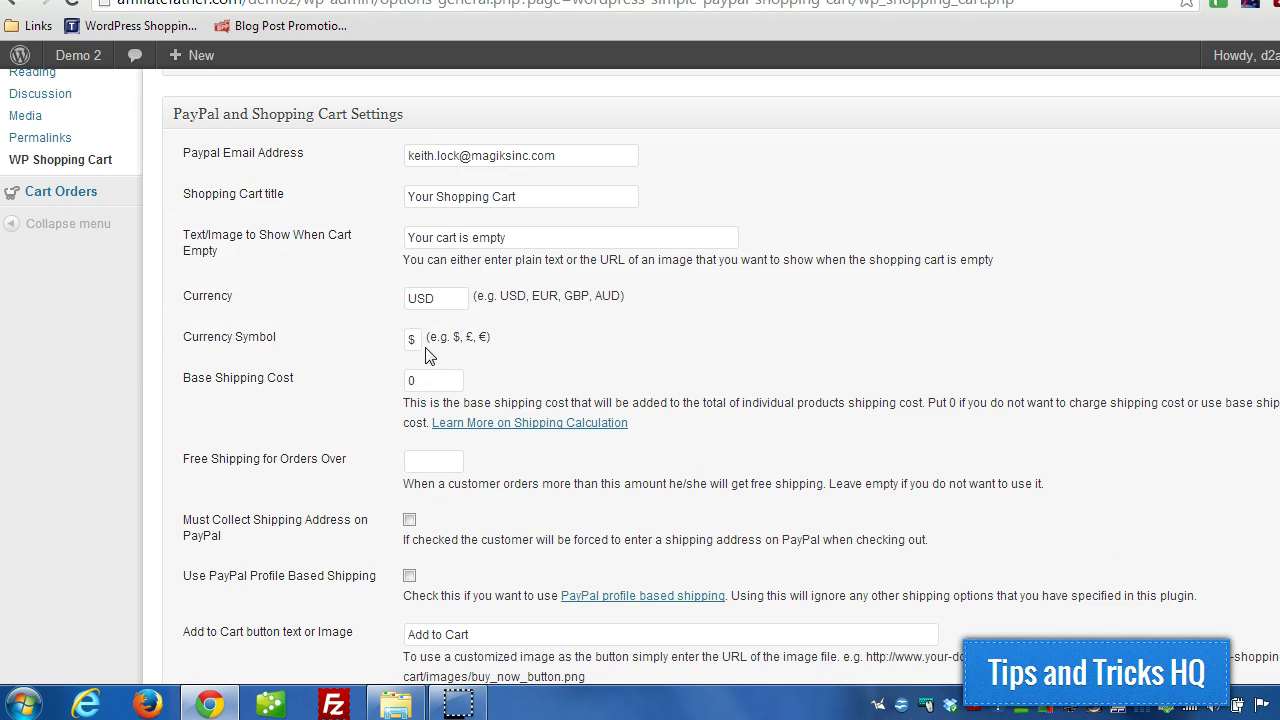
pyautogui.scroll(-1, 295, 375)
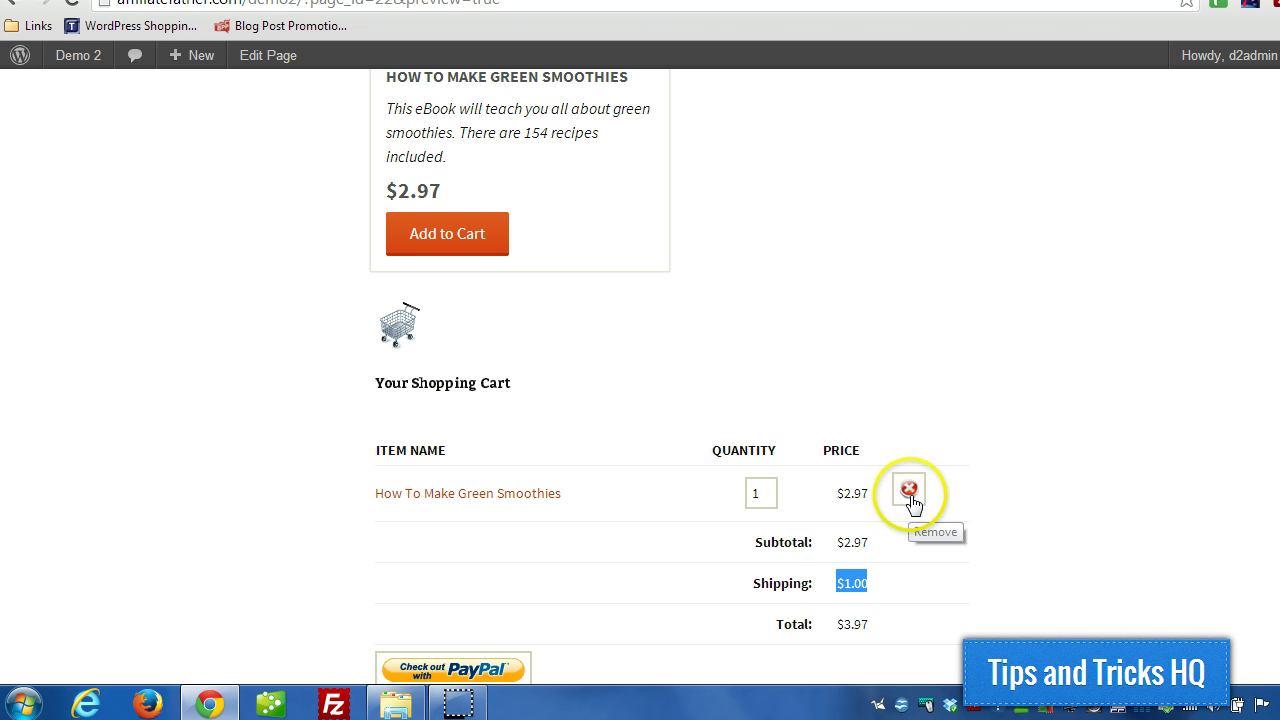
pyautogui.click(910, 492)
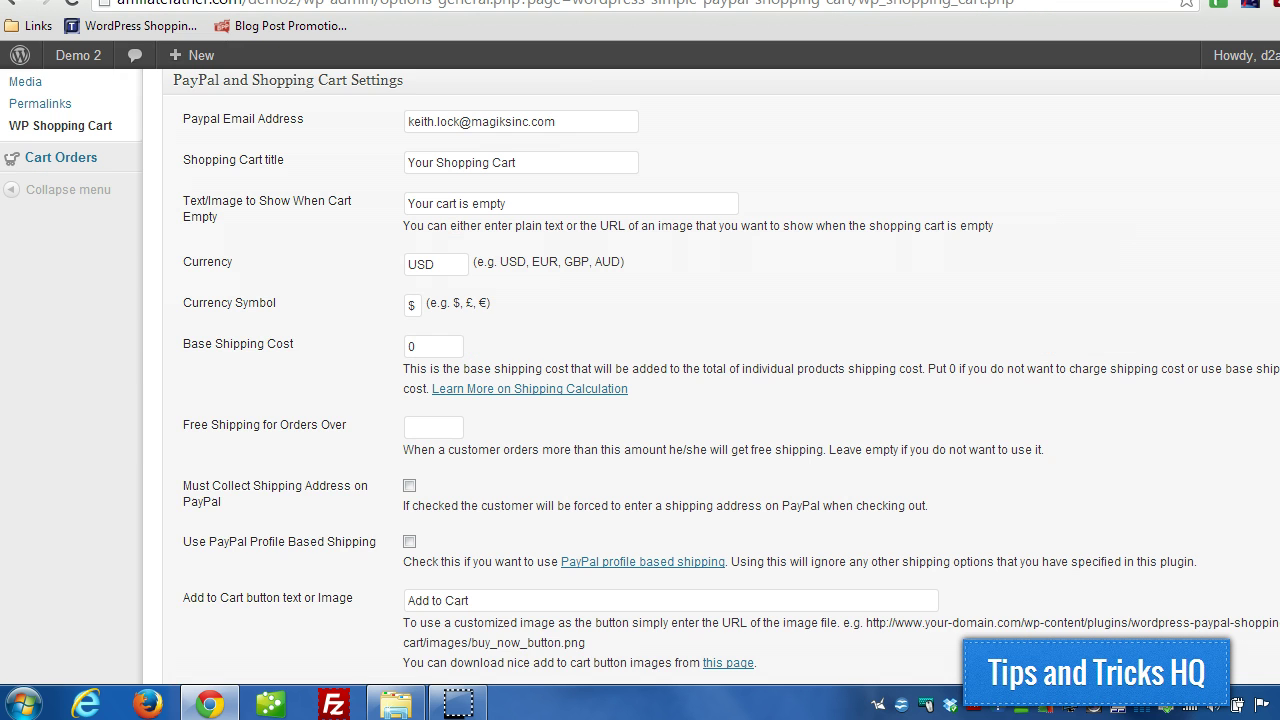
# Set free shipping for orders over 2 and save the cart options.
pyautogui.scroll(-1, 500, 320)
pyautogui.click(429, 397)
pyautogui.scroll(-10, 450, 400)
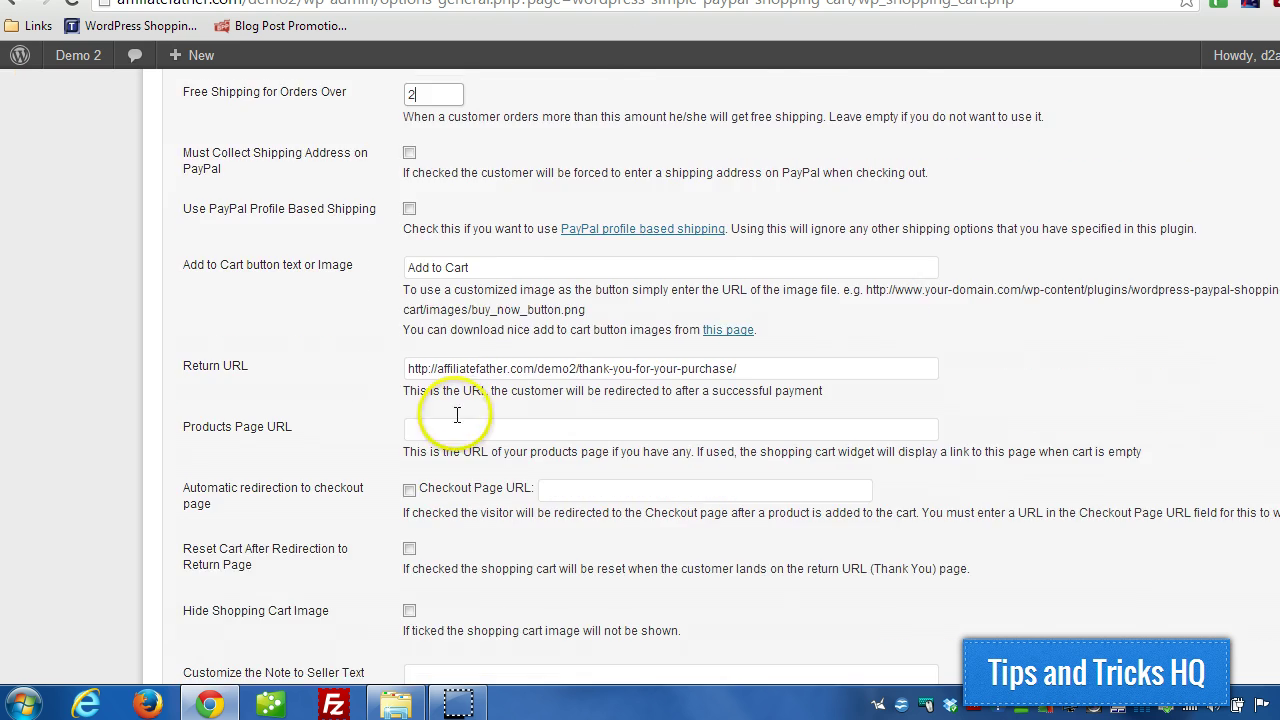
pyautogui.scroll(-2, 300, 530)
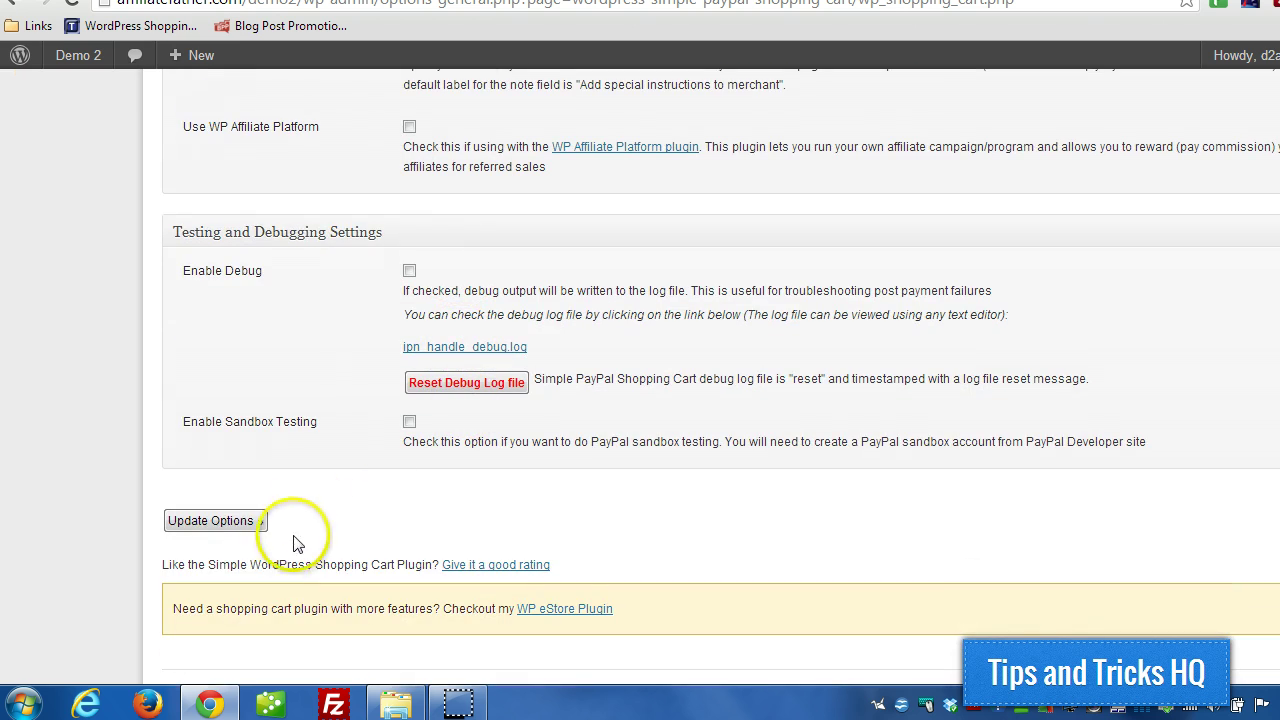
pyautogui.click(222, 520)
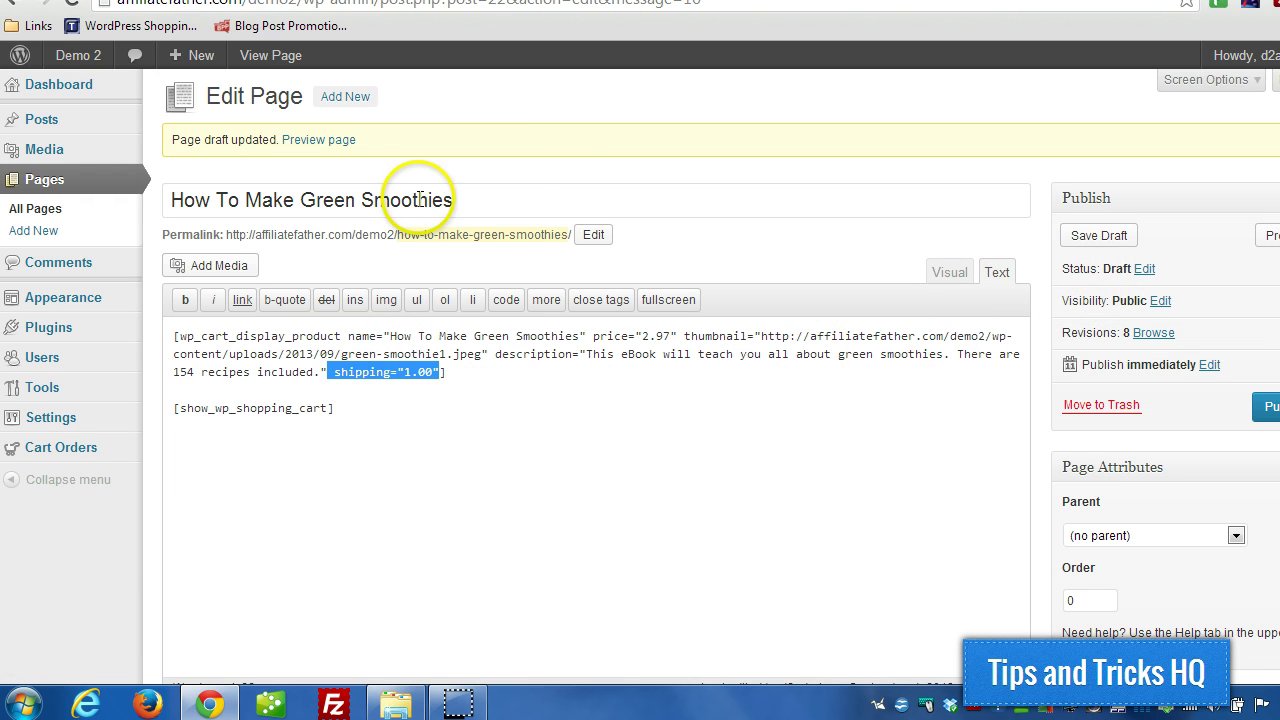
# Preview the smoothie page and add the eBook, reaching a $2.97 total with no shipping.
pyautogui.click(335, 140)
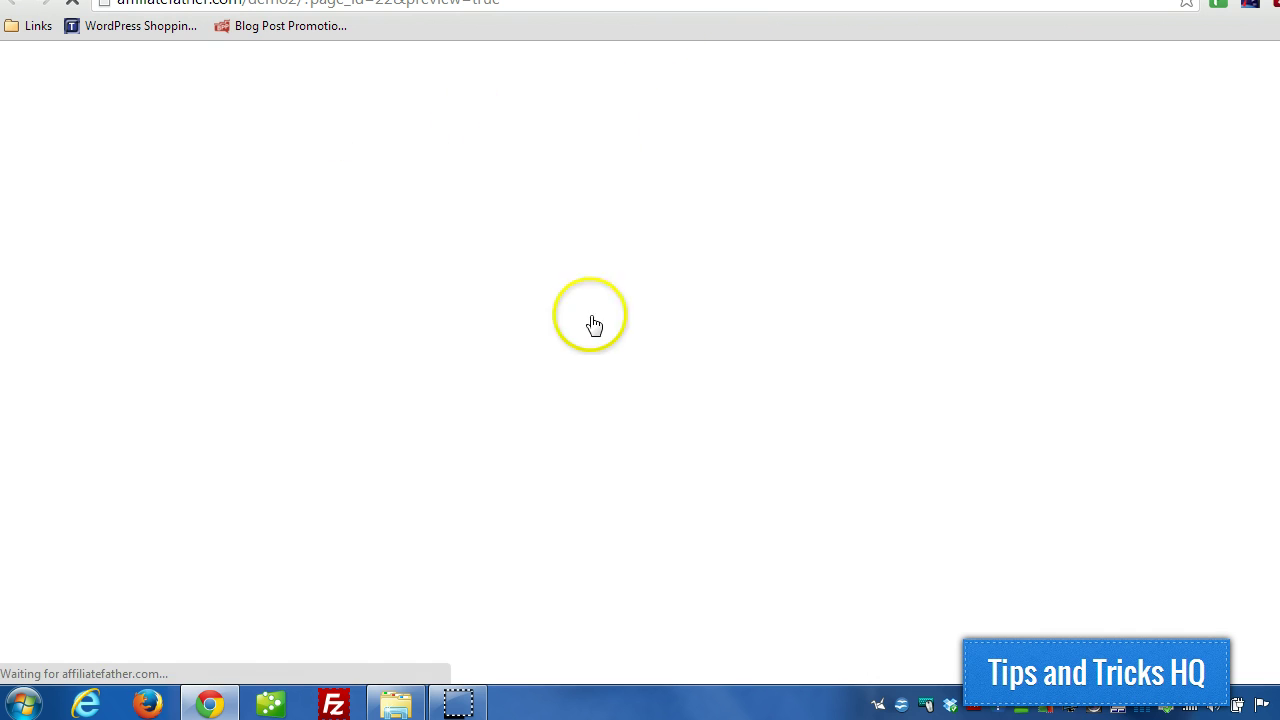
pyautogui.scroll(-4, 597, 345)
pyautogui.scroll(-3, 600, 339)
pyautogui.hotkey('ctrl', 'w')
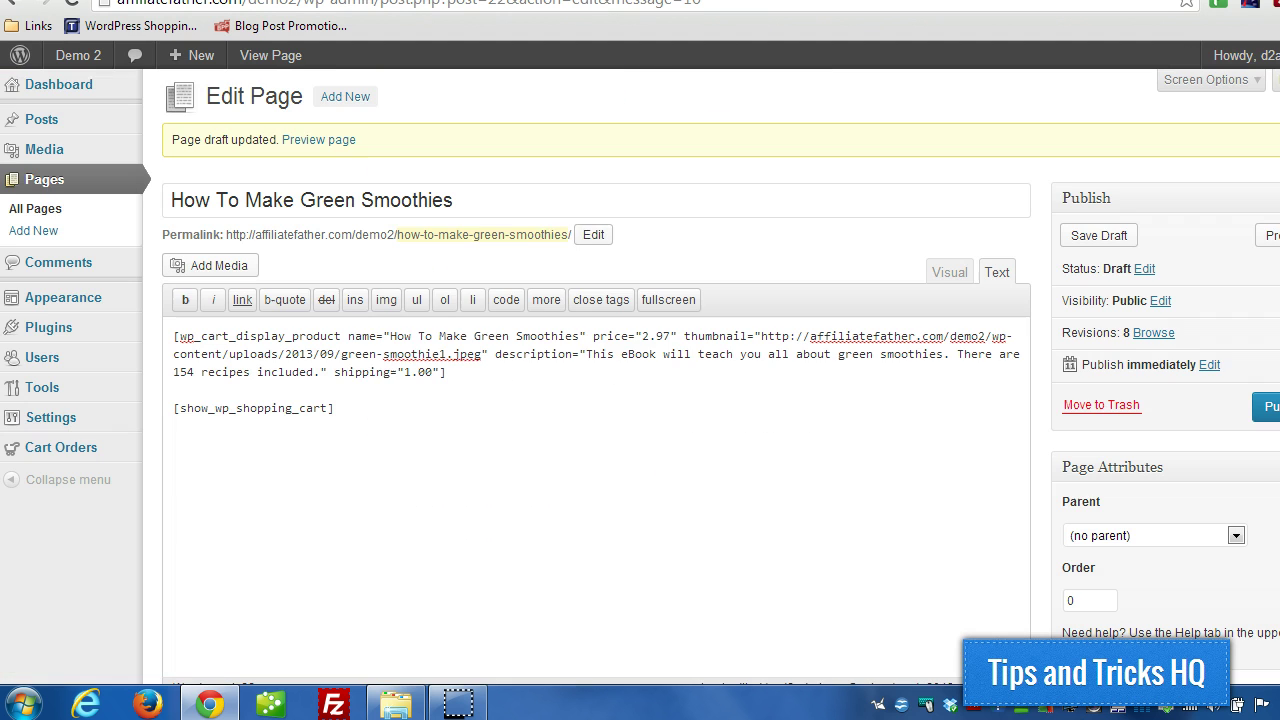
pyautogui.click(636, 5)
pyautogui.scroll(-3, 530, 432)
pyautogui.scroll(-1, 440, 555)
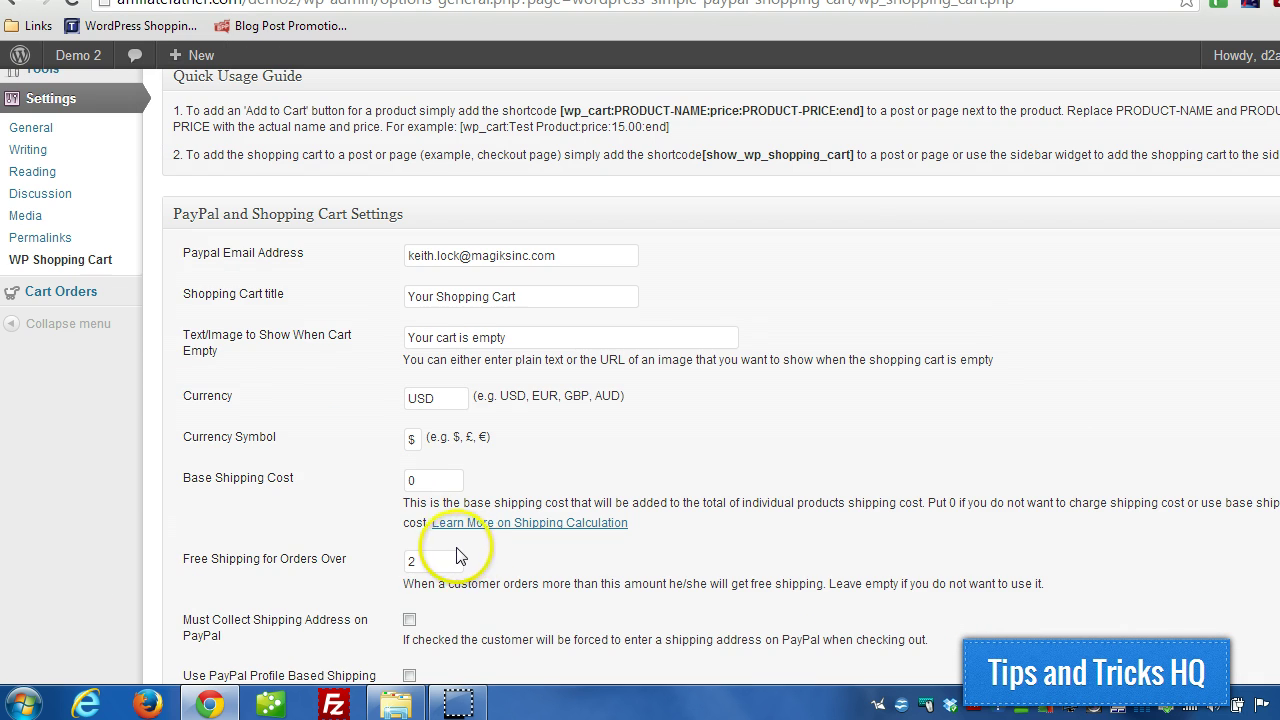
pyautogui.hotkey('ctrl', 'Tab')
pyautogui.scroll(-1, 743, 291)
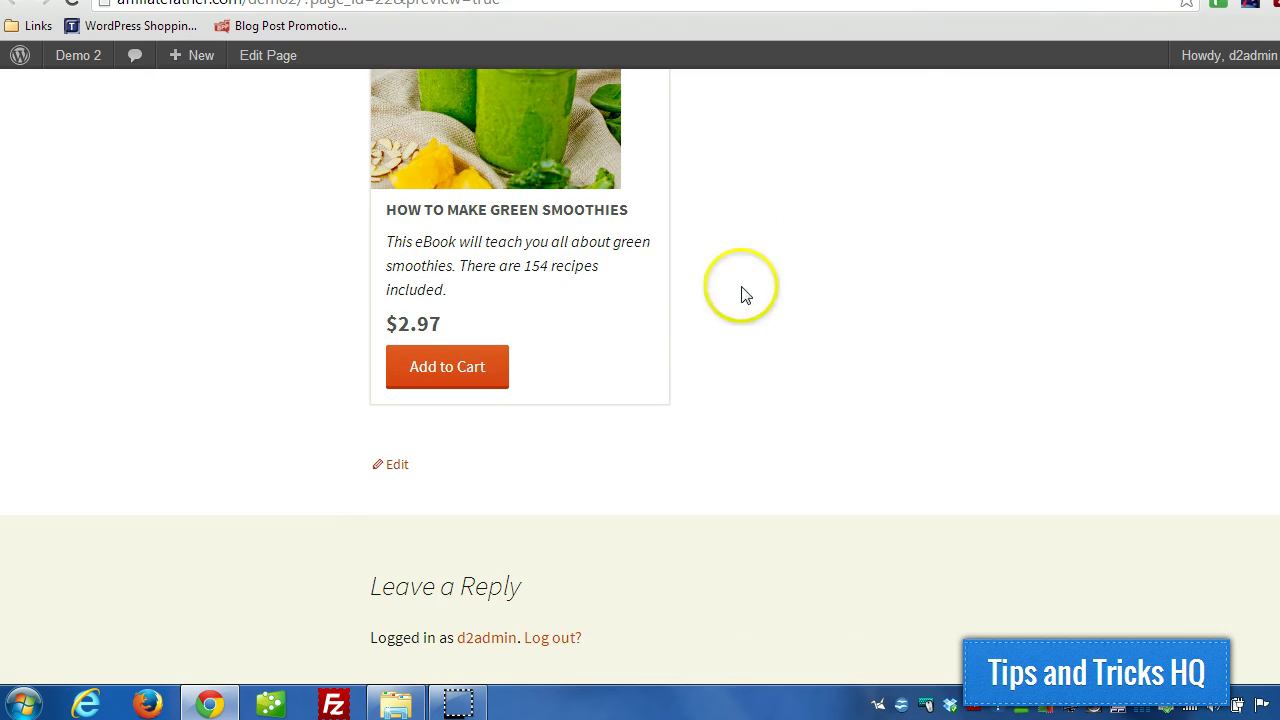
pyautogui.click(463, 368)
pyautogui.scroll(-7, 775, 330)
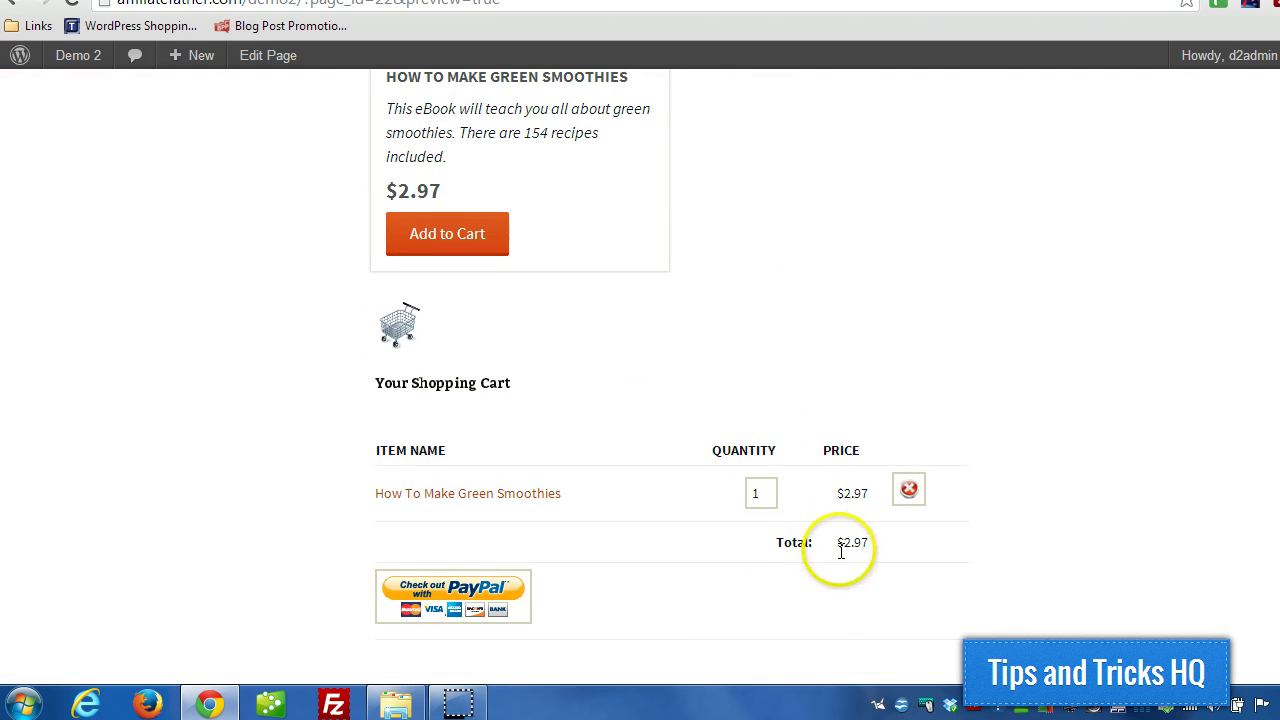
# Clear the Free Shipping for Orders Over amount of 2, leaving the field empty.
pyautogui.hotkey('ctrl', 'Tab')
pyautogui.scroll(-3, 500, 271)
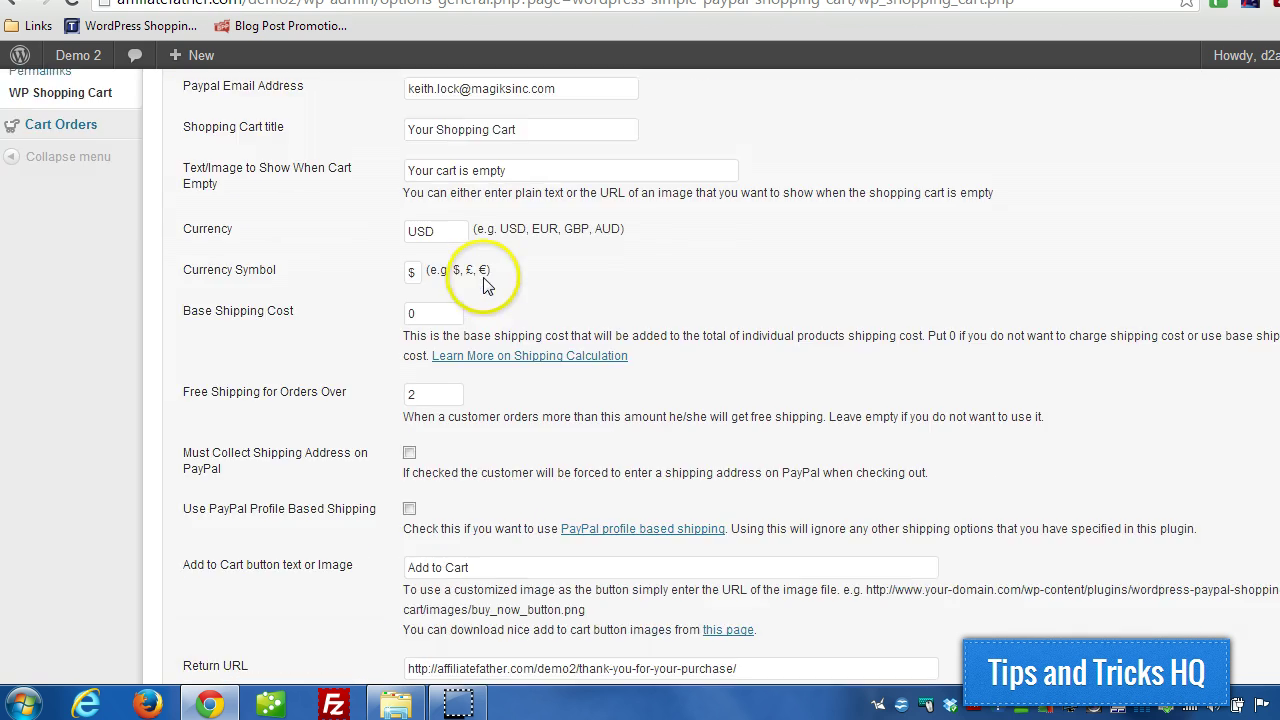
pyautogui.click(417, 395)
pyautogui.write('2')
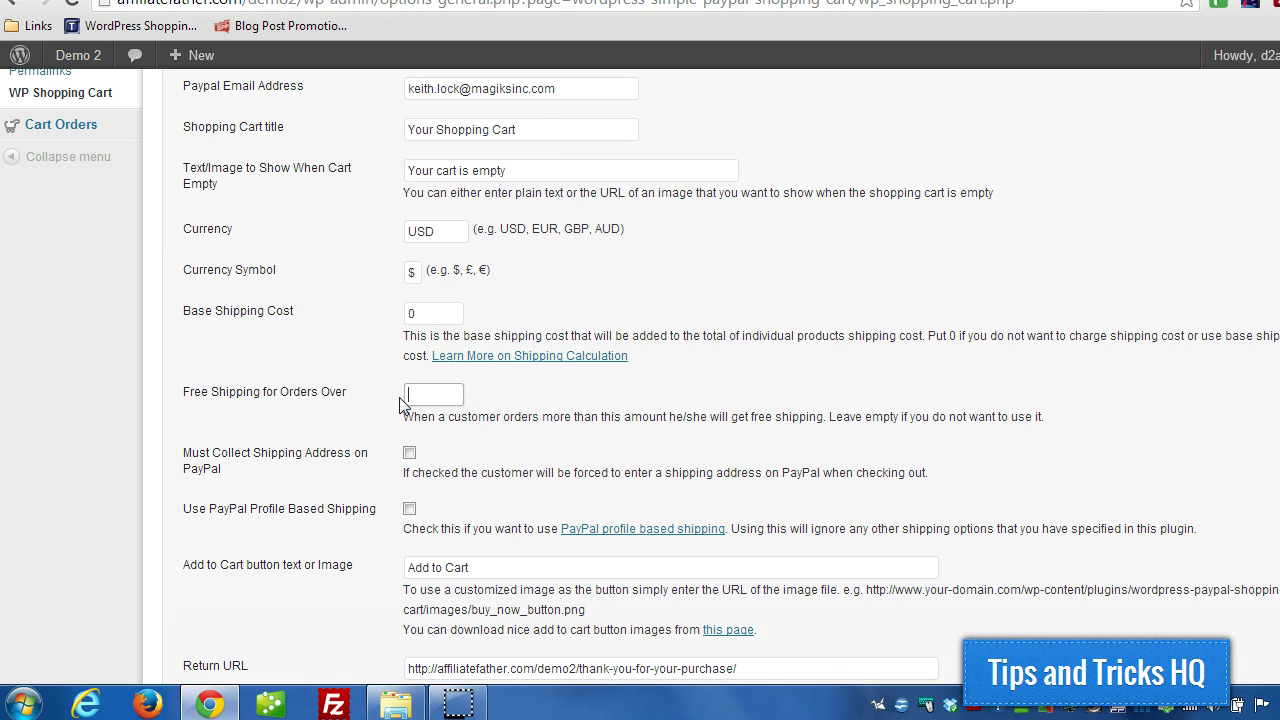
pyautogui.scroll(-1, 266, 415)
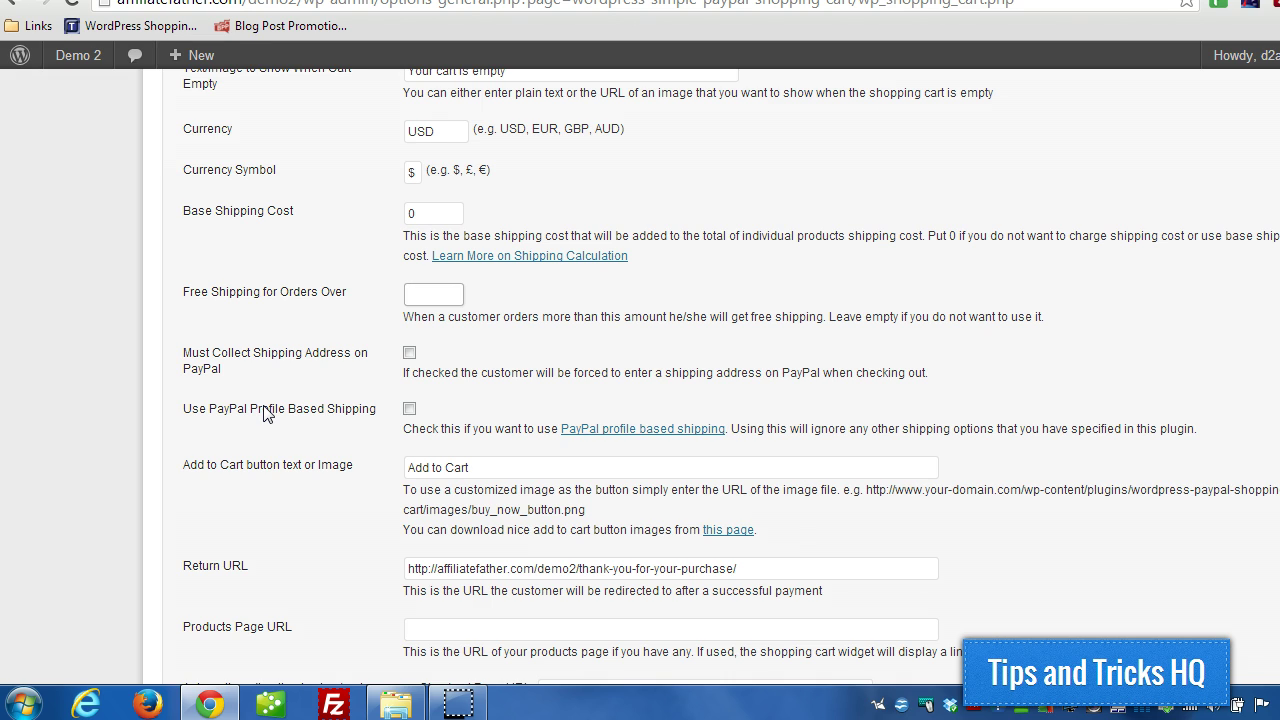
# Enable Must Collect Shipping Address on PayPal and Use PayPal Profile Based Shipping.
pyautogui.click(409, 352)
pyautogui.click(409, 408)
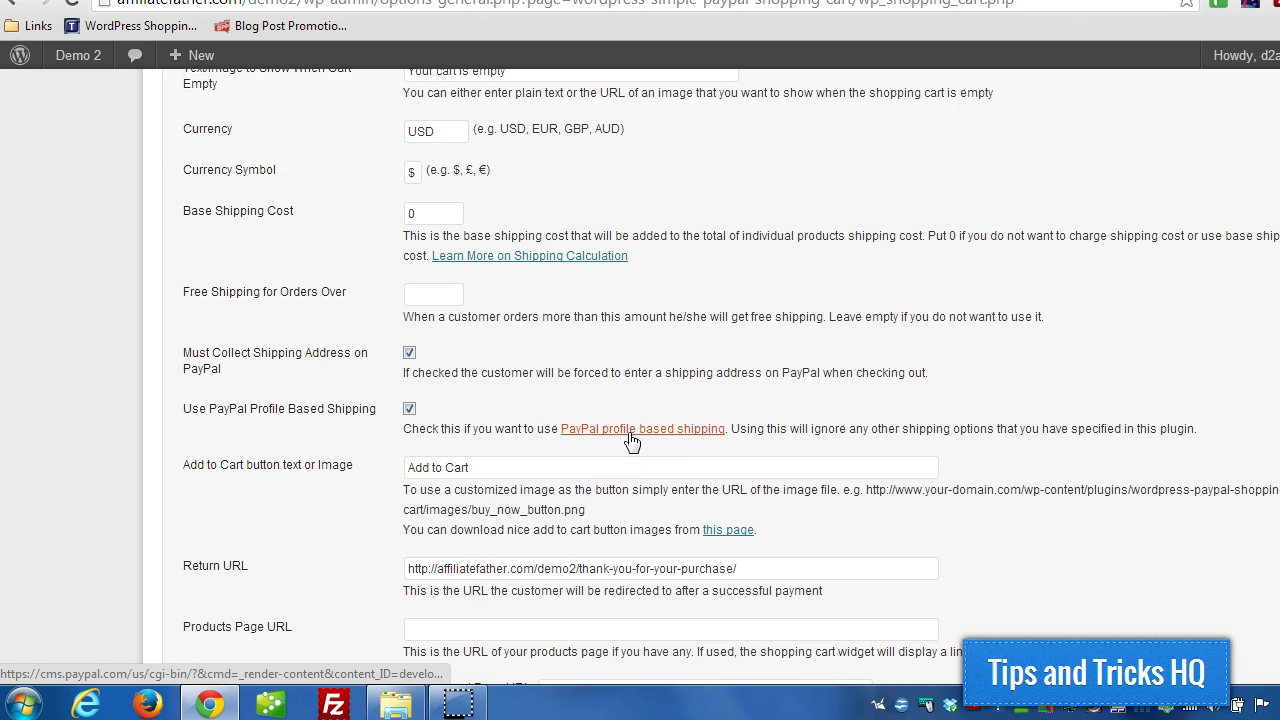
pyautogui.click(334, 292)
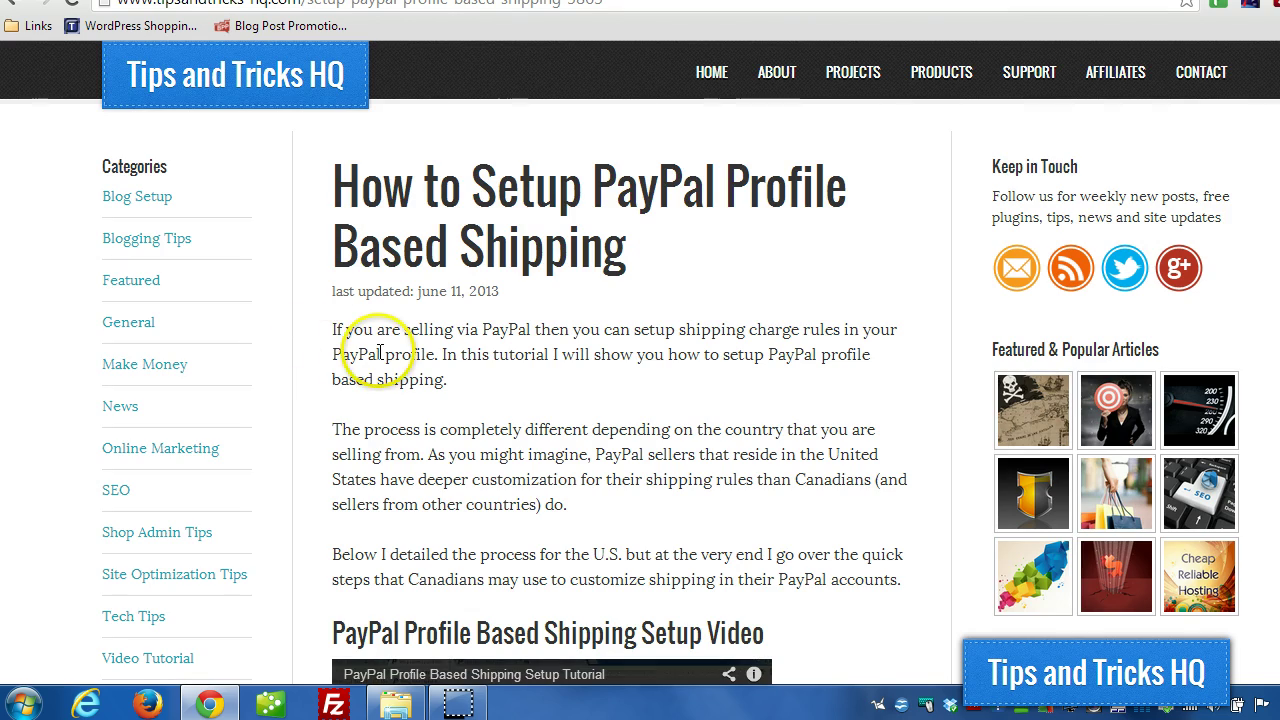
pyautogui.scroll(-5, 380, 343)
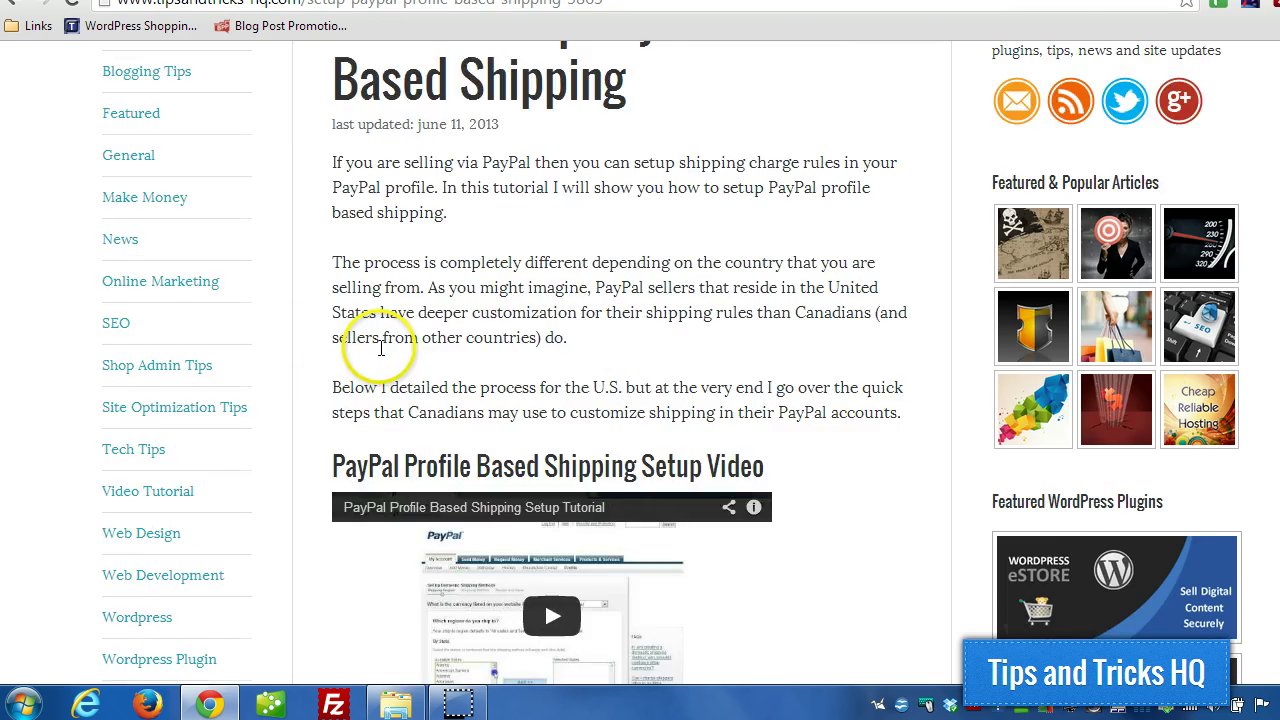
pyautogui.scroll(4, 398, 518)
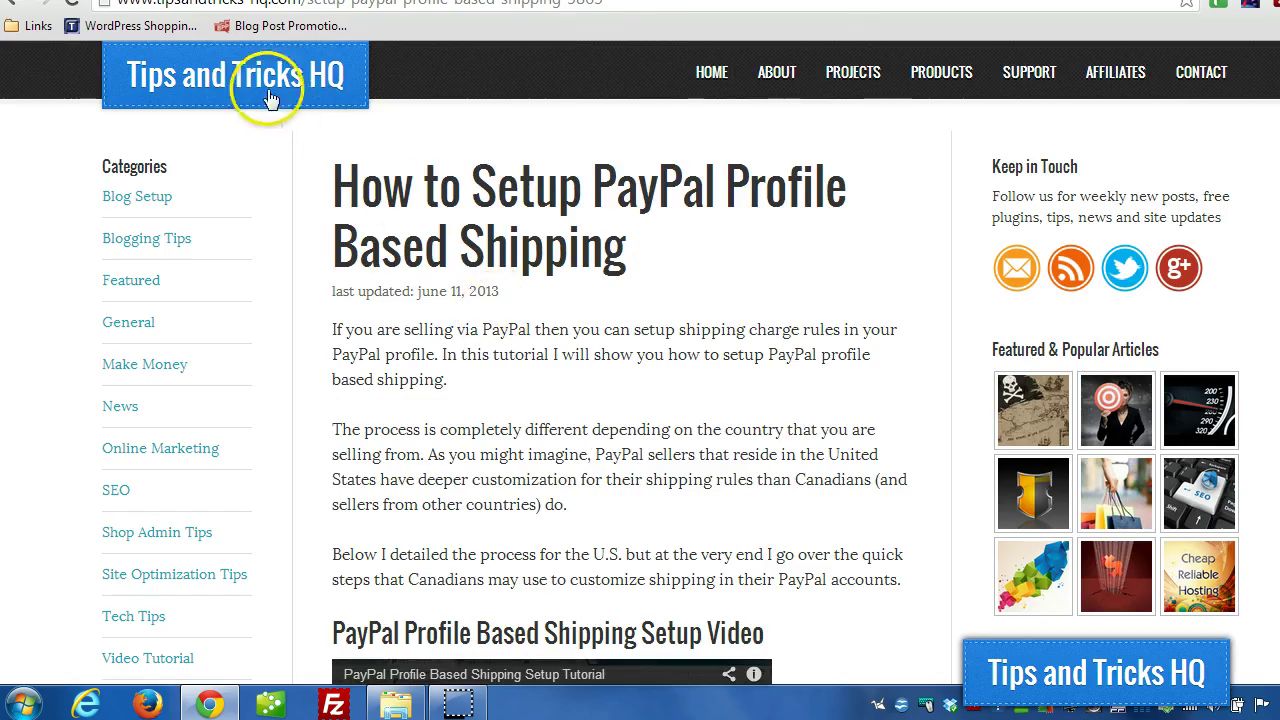
pyautogui.hotkey('ctrl', 'l')
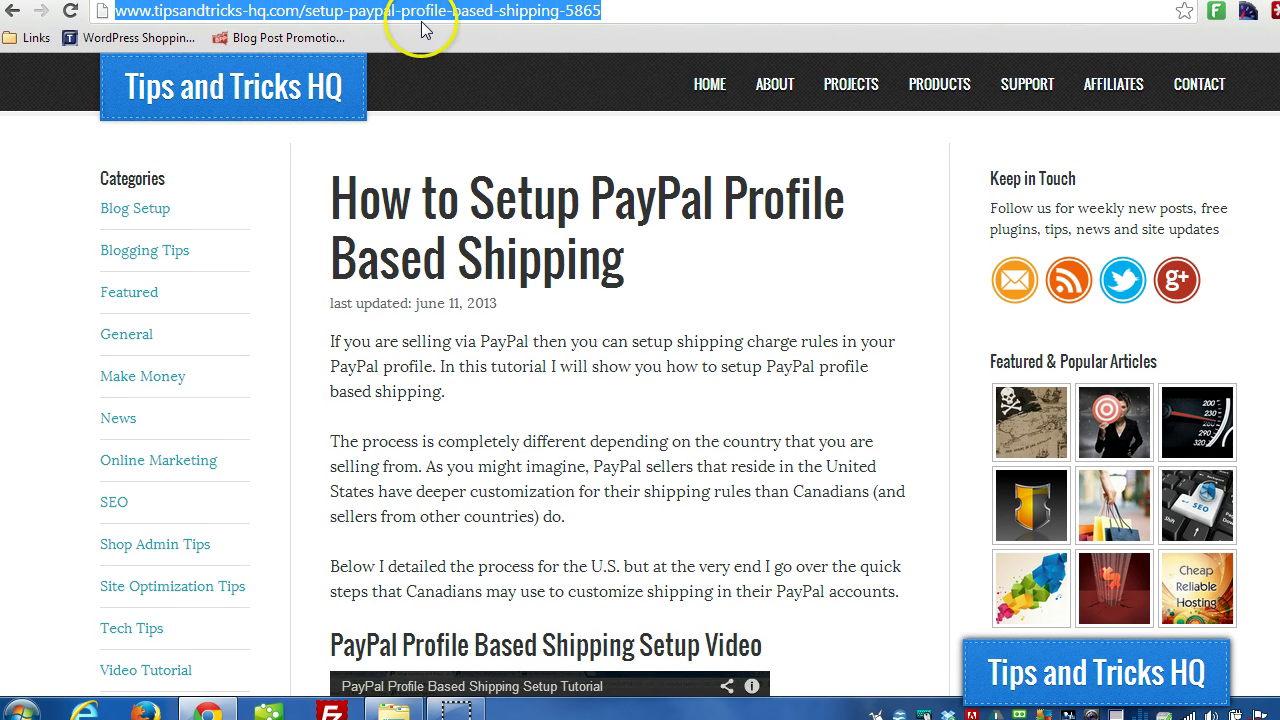
pyautogui.scroll(-3, 486, 371)
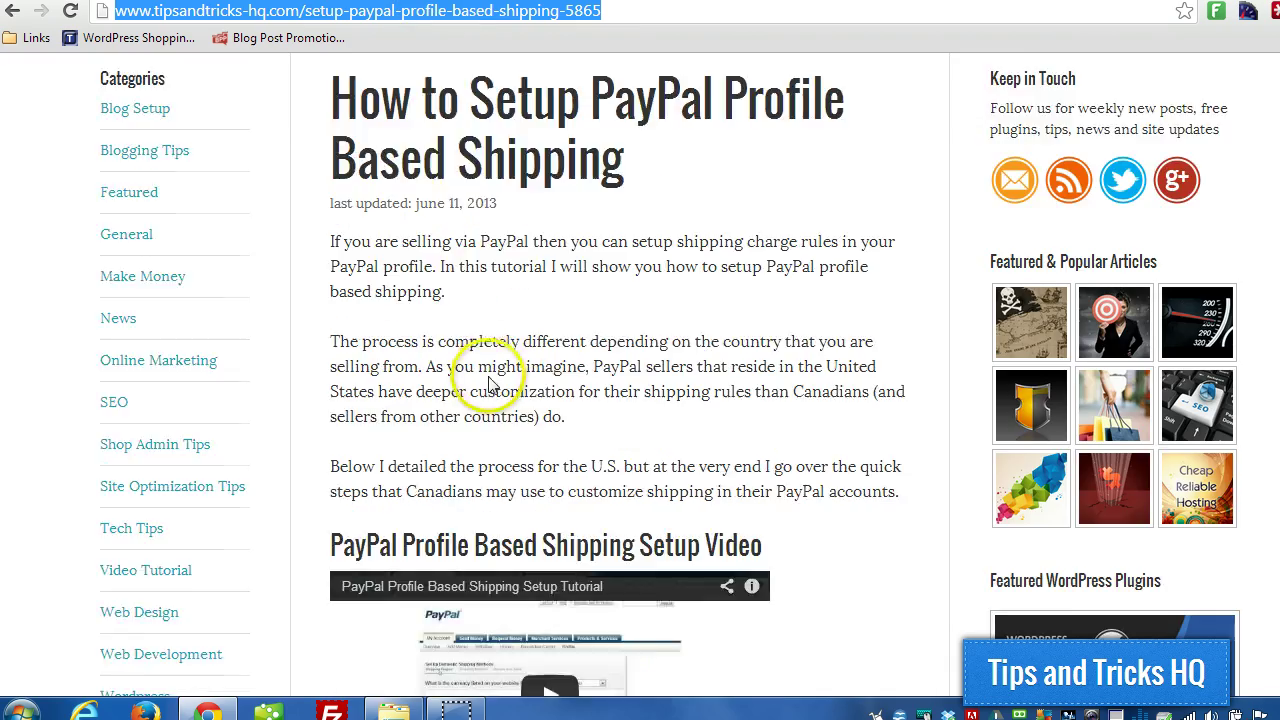
pyautogui.scroll(-3, 493, 368)
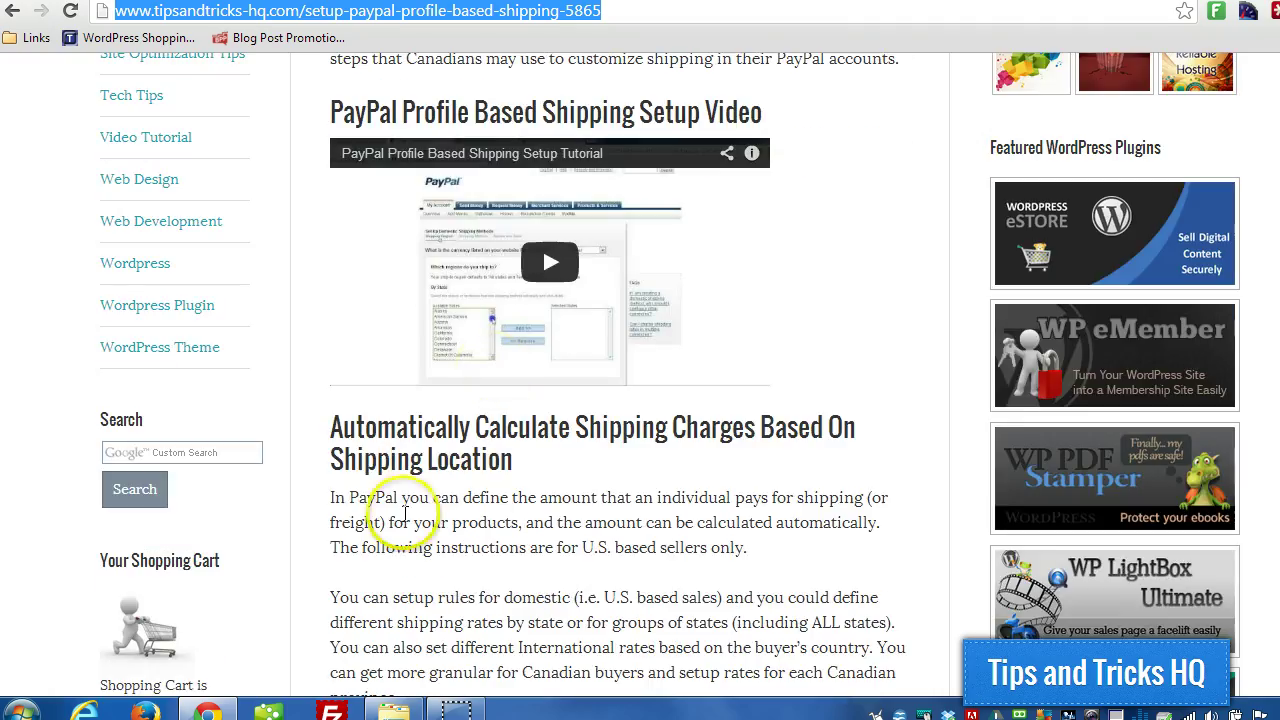
pyautogui.scroll(4, 431, 424)
pyautogui.scroll(2, 431, 424)
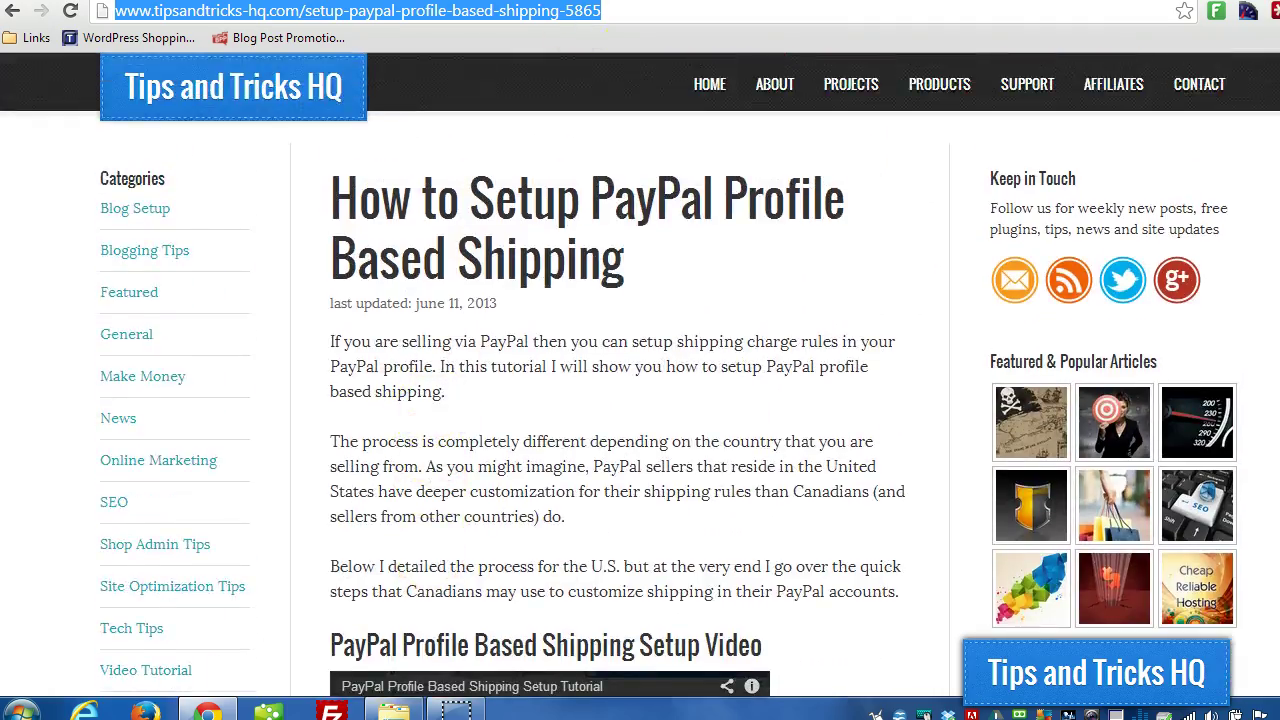
pyautogui.click(579, 5)
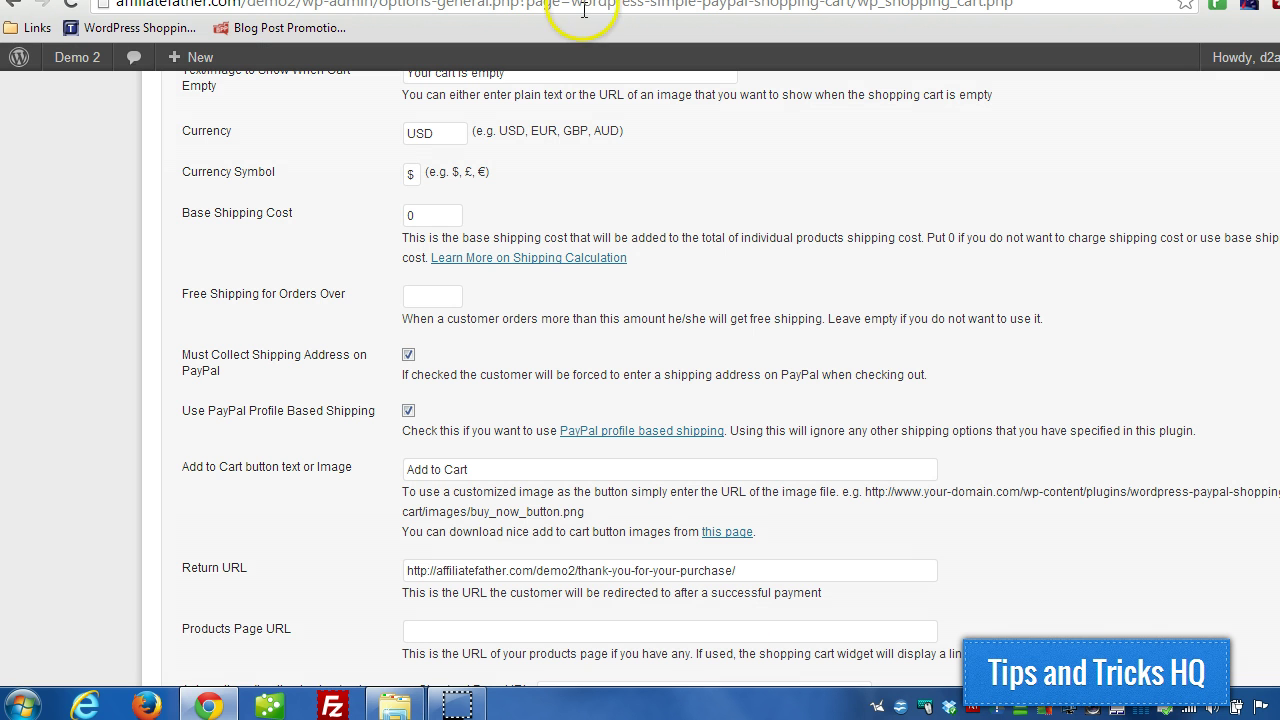
pyautogui.scroll(2, 575, 65)
pyautogui.scroll(-3, 574, 67)
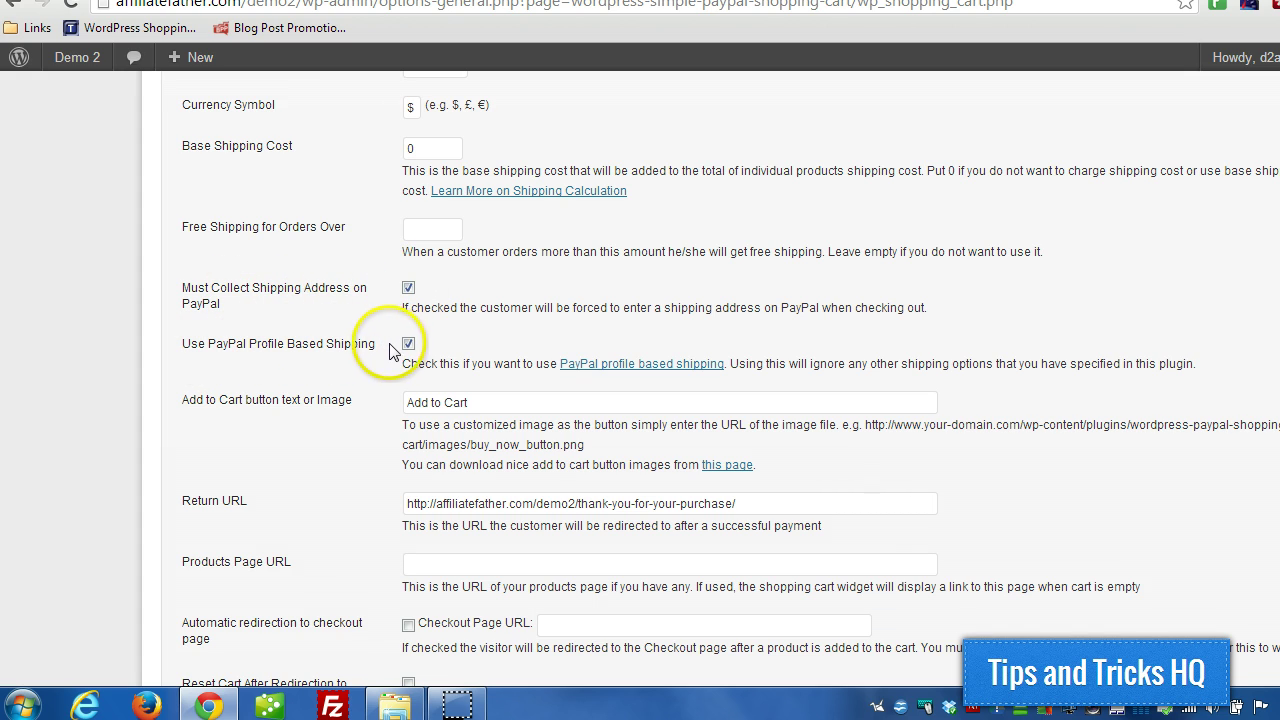
pyautogui.scroll(-1, 570, 425)
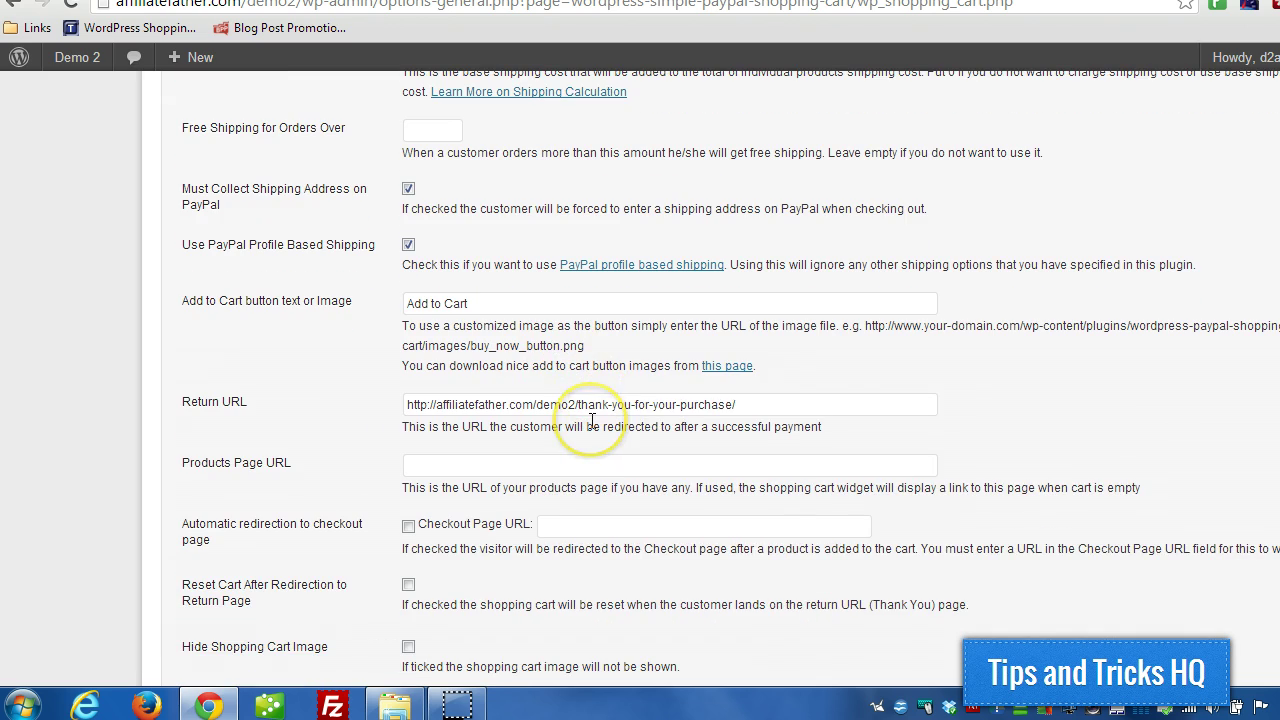
pyautogui.scroll(-1, 592, 422)
pyautogui.scroll(3, 560, 337)
pyautogui.scroll(-3, 563, 334)
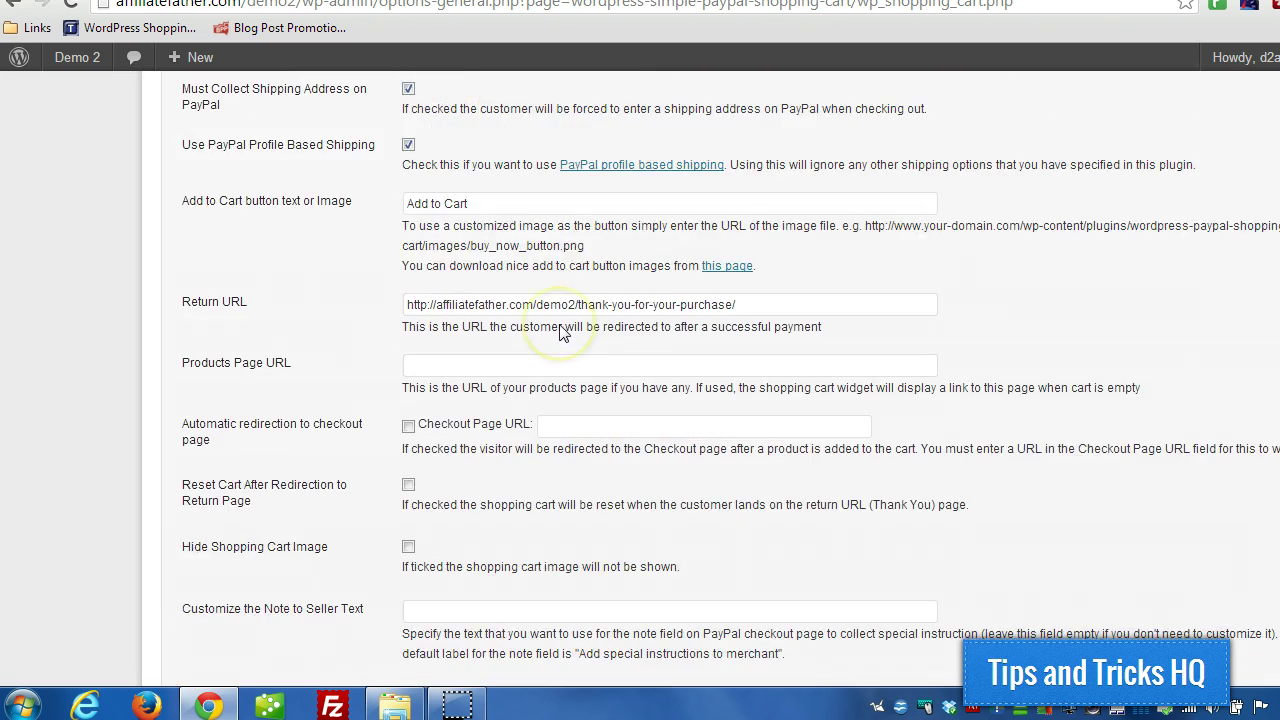
pyautogui.scroll(-1, 563, 334)
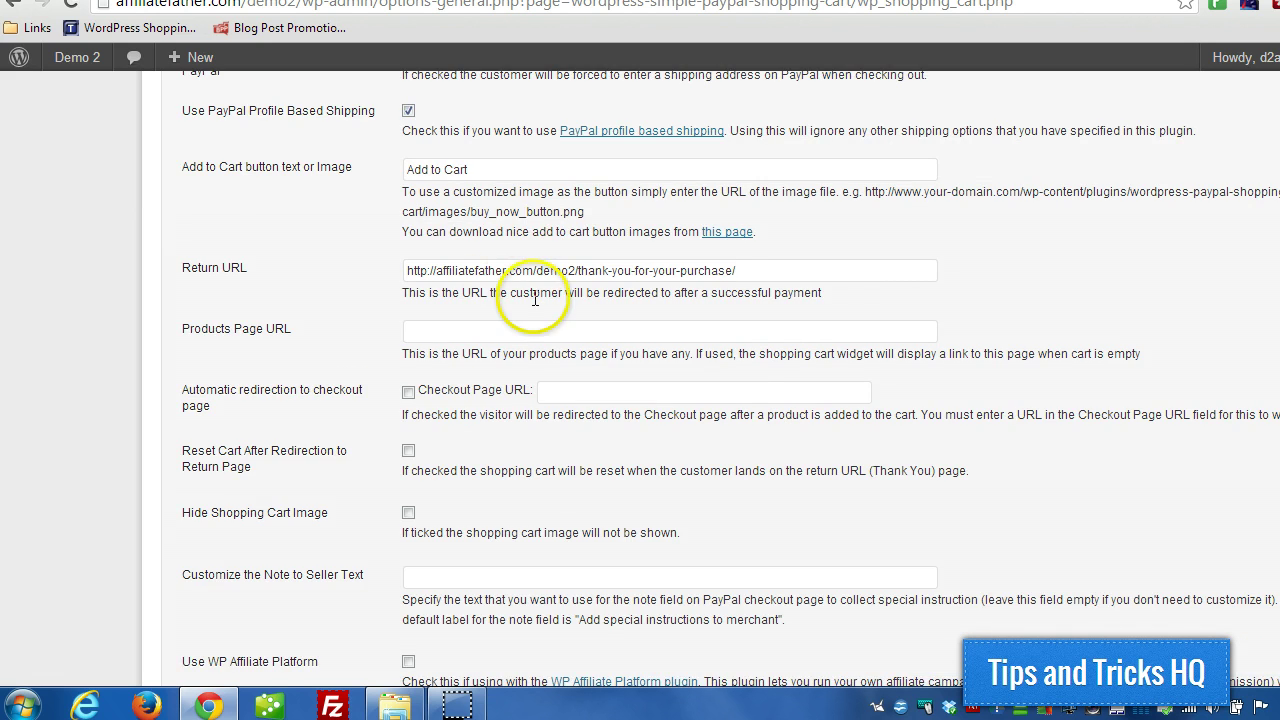
pyautogui.scroll(1, 543, 300)
pyautogui.scroll(-1, 457, 340)
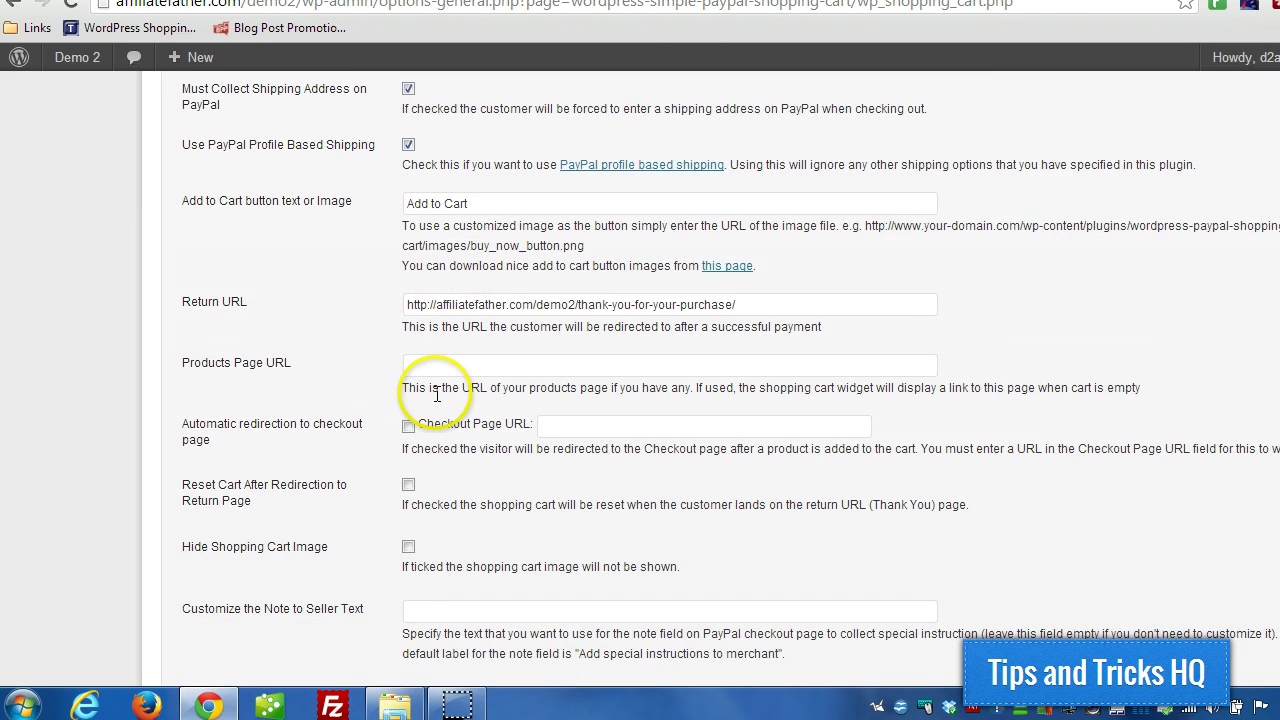
pyautogui.scroll(-1, 436, 395)
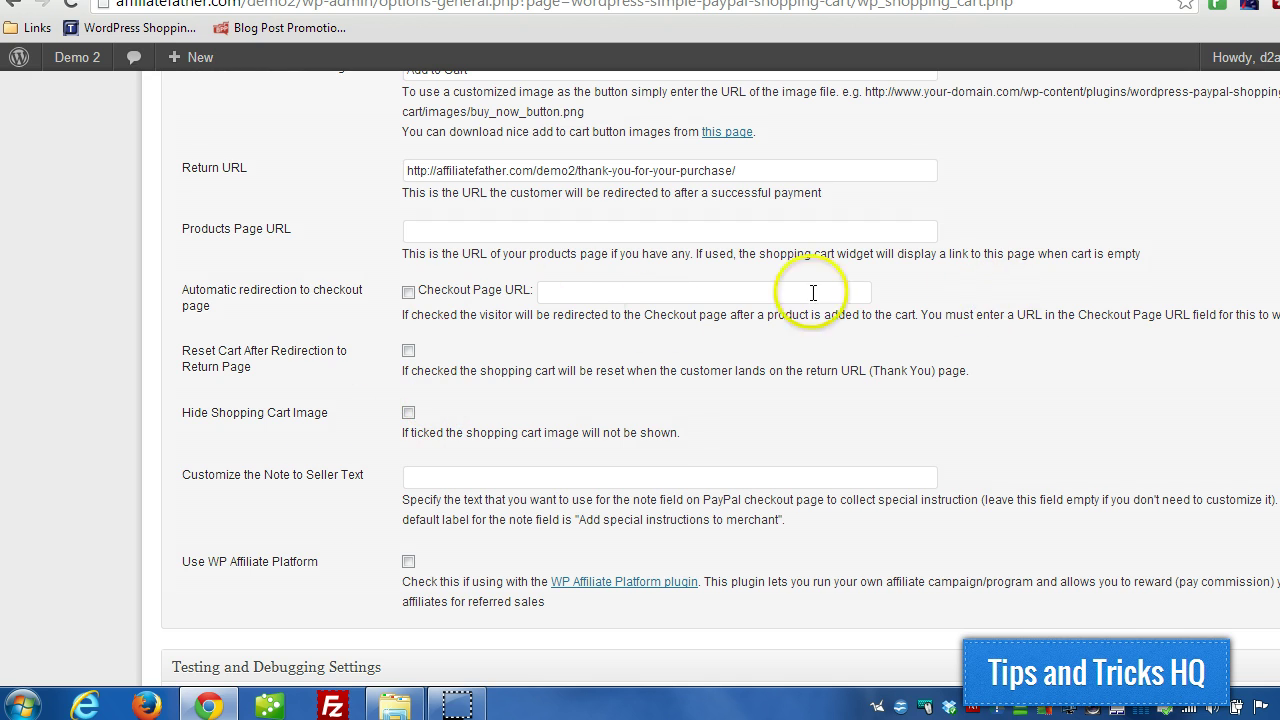
pyautogui.scroll(-3, 503, 350)
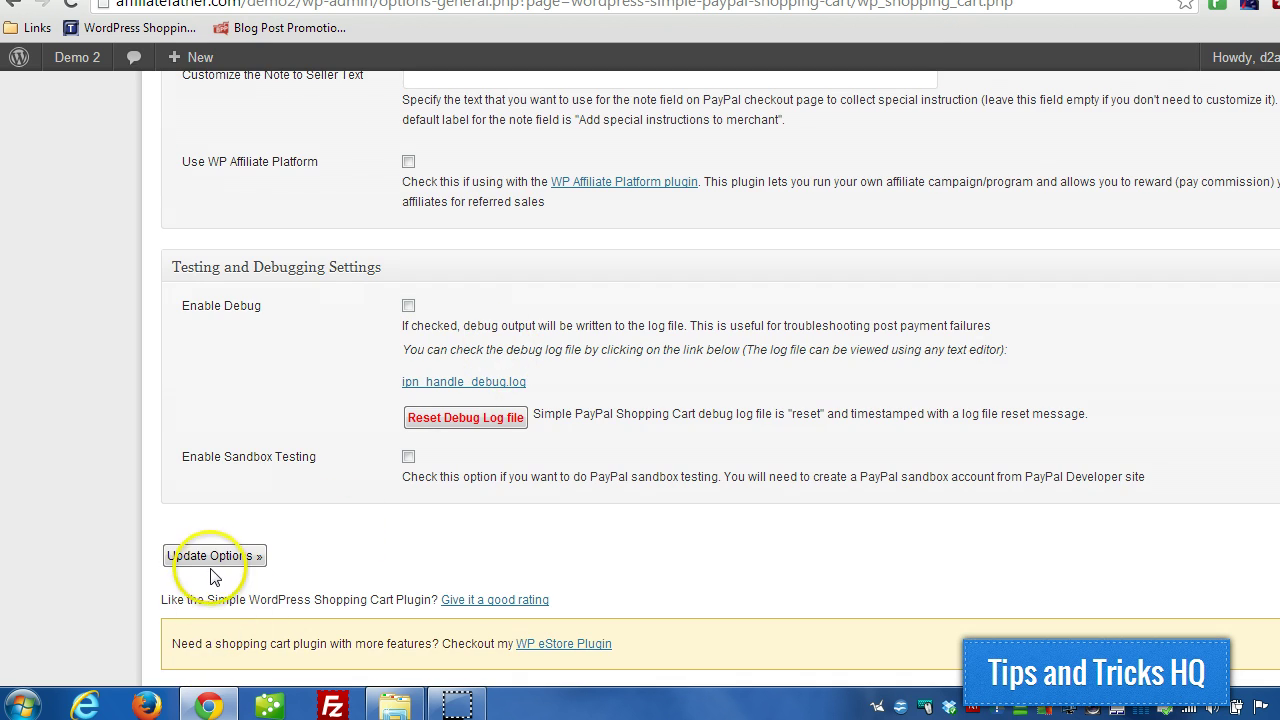
pyautogui.scroll(6, 323, 443)
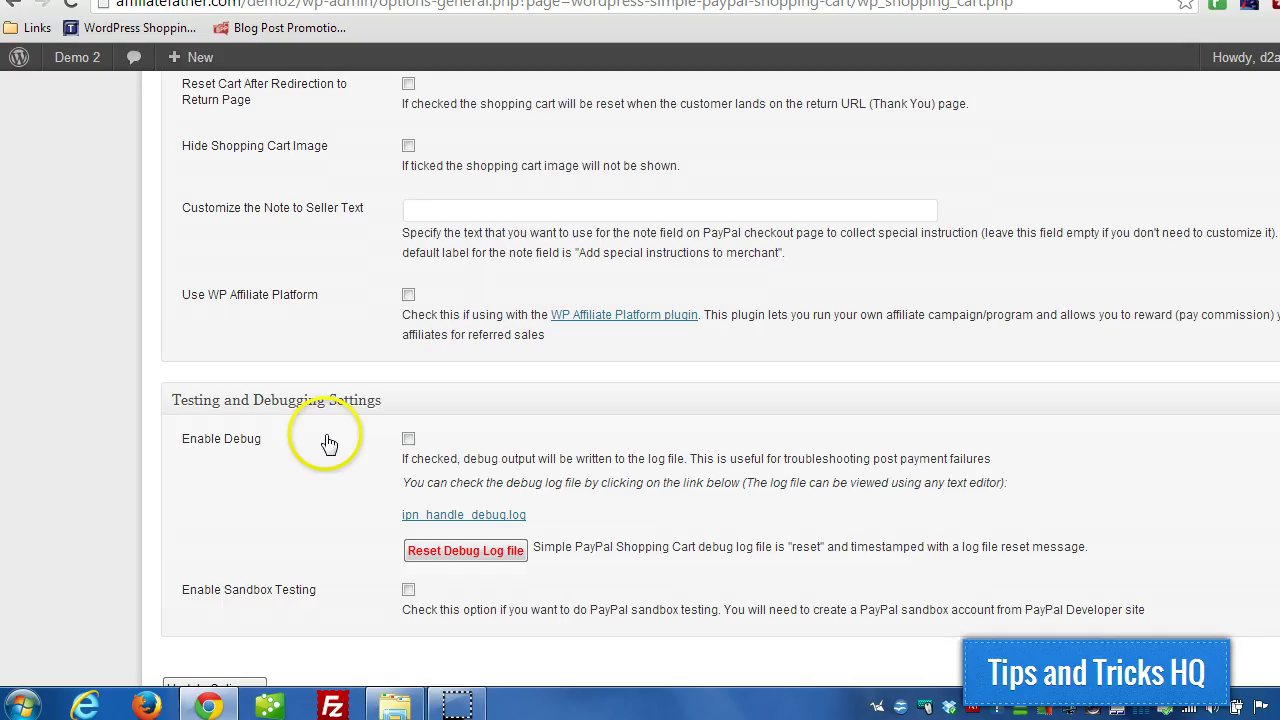